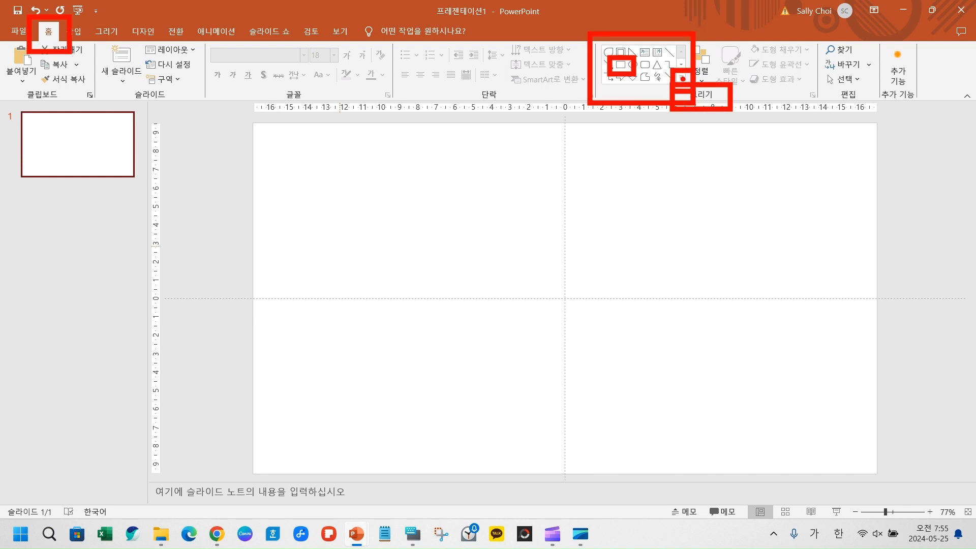
- Draw a rectangle about 33.87 cm wide and 9.53 cm high covering the lower half of the blank slide
left_click(682, 82)
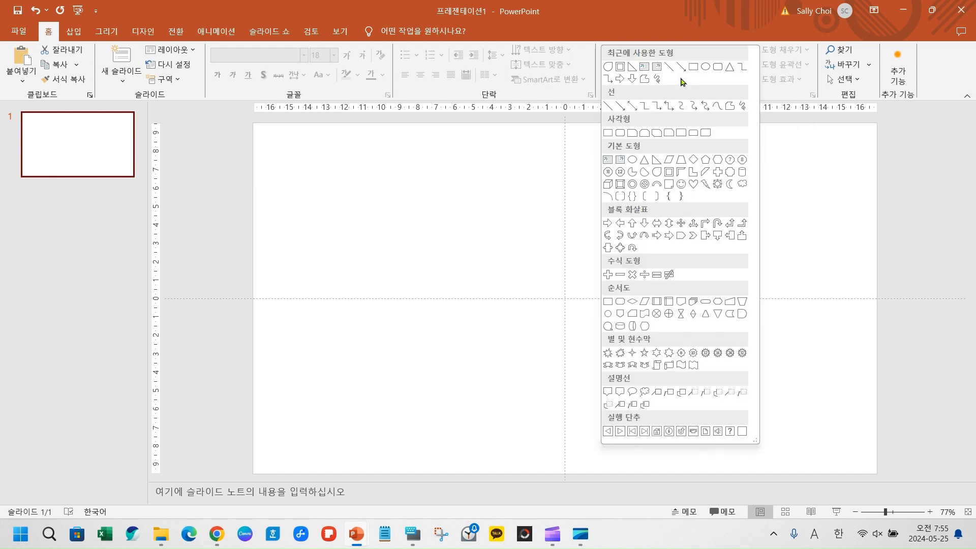
left_click(607, 133)
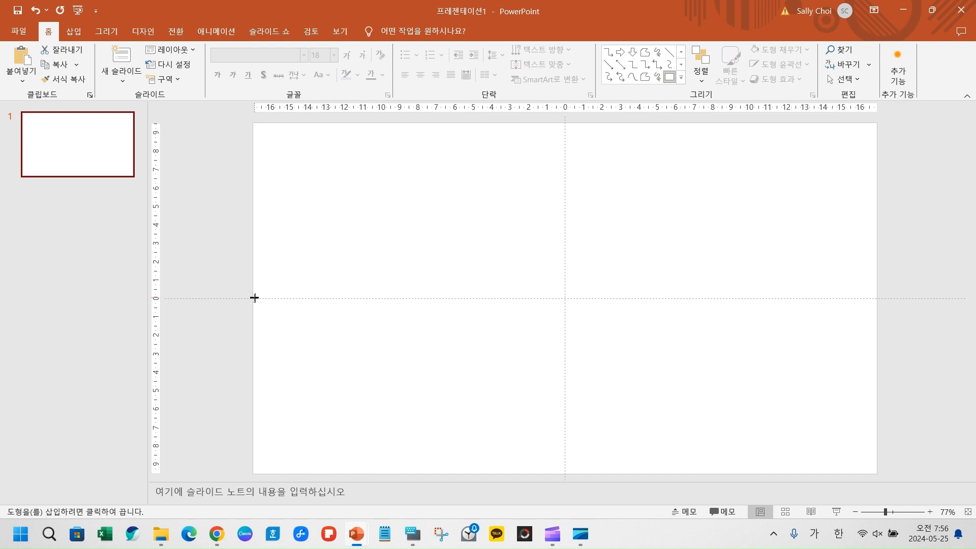
mouse_move(254, 298)
left_mouse_down()
mouse_move(335, 367)
mouse_move(877, 472)
left_mouse_up()
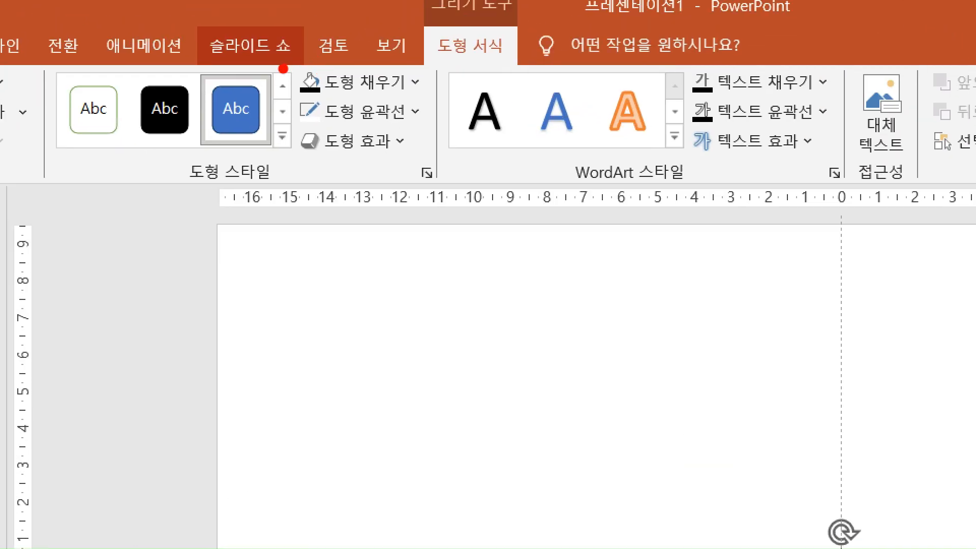
- Fill the lower-half rectangle with the theme colour Black, Text 1 (검정, 텍스트 1)
left_click_drag(299, 59, 456, 107)
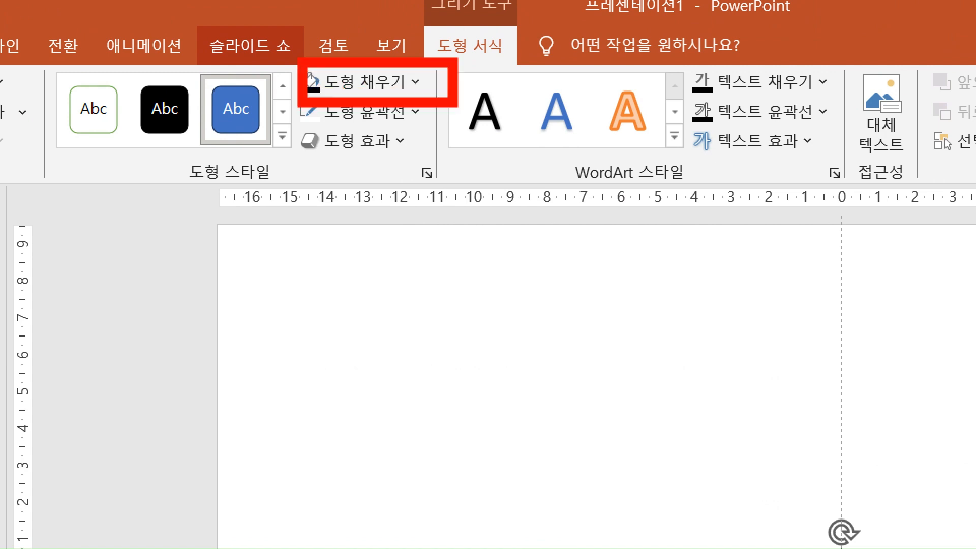
left_click_drag(399, 67, 444, 98)
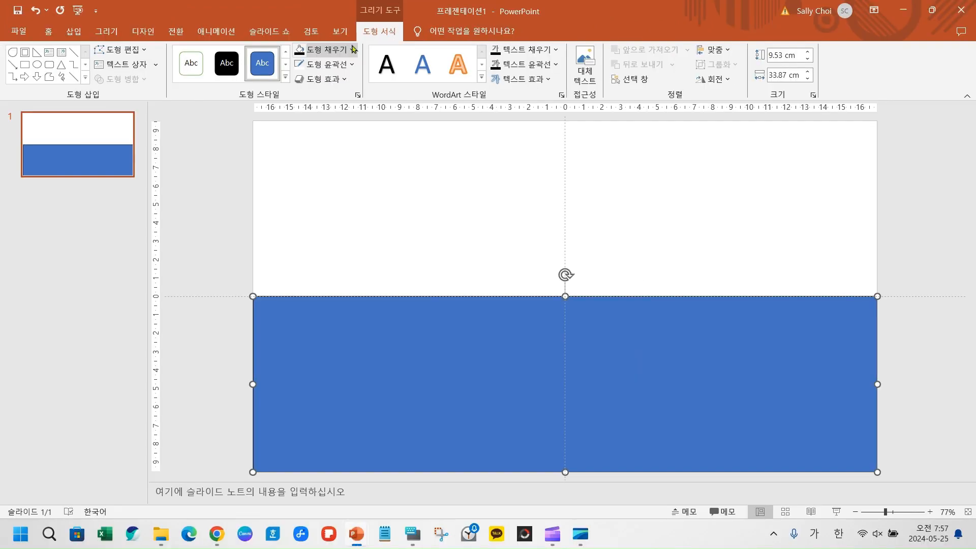
left_click(416, 82)
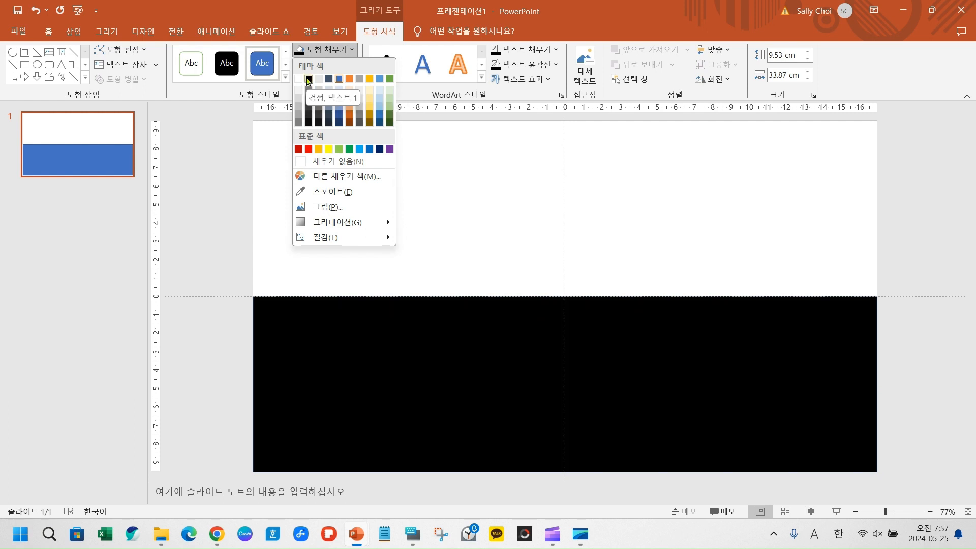
left_click(308, 80)
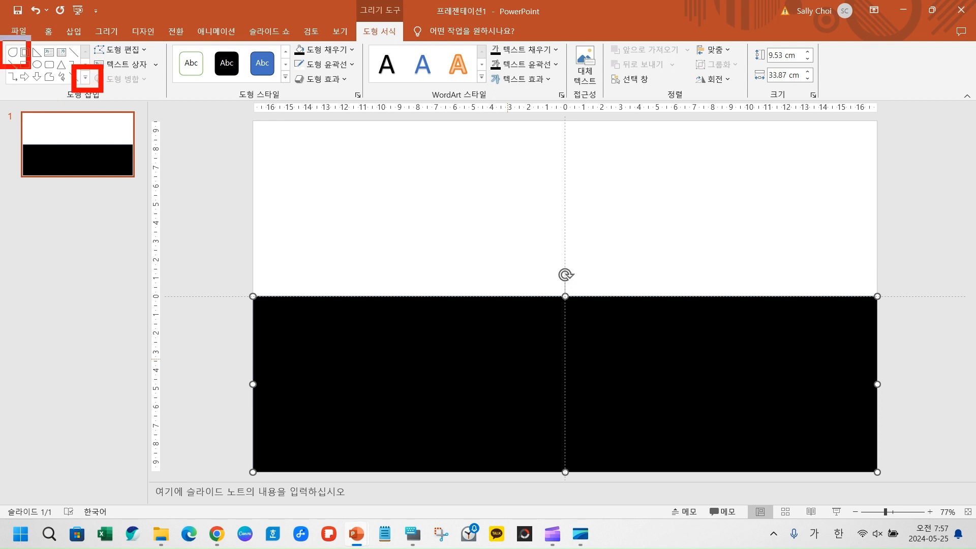
- Draw a teardrop (눈물 방울) of equal width and height, about 13.97 cm, and centre it on the vertical guide
left_click(86, 80)
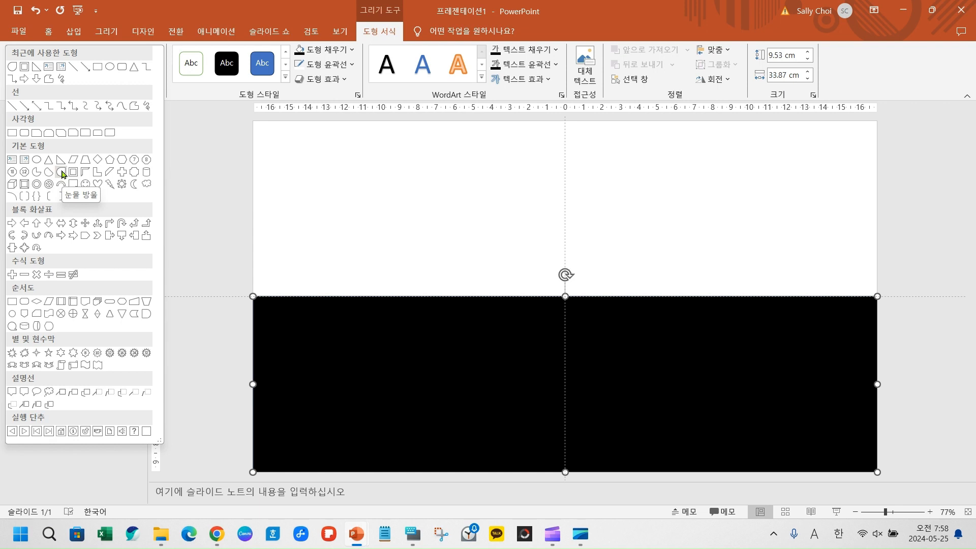
left_click(61, 173)
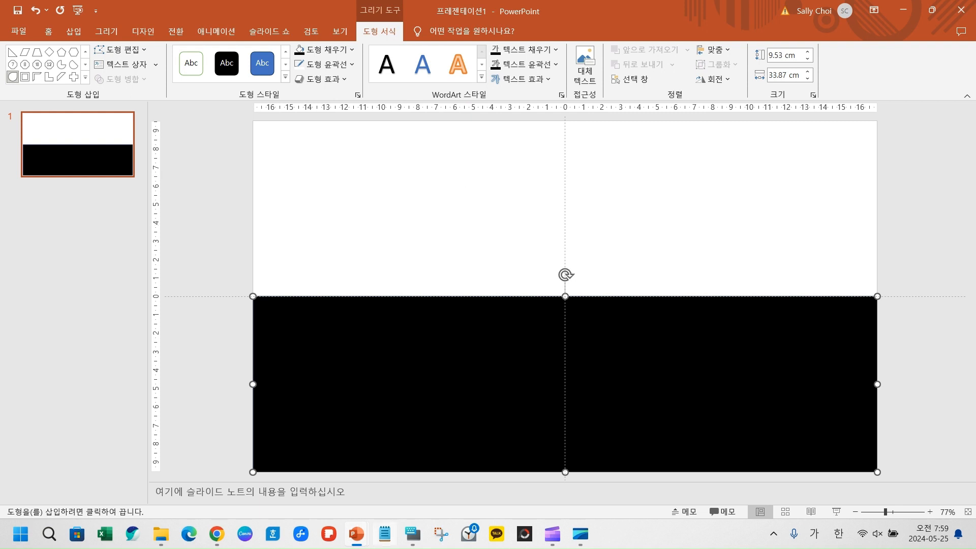
left_click(420, 542)
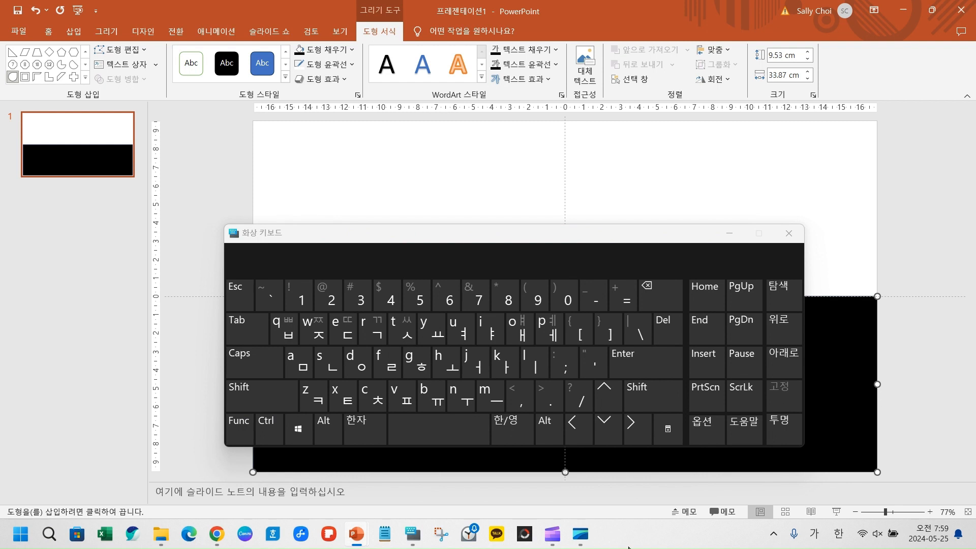
left_click(734, 237)
left_click(735, 237)
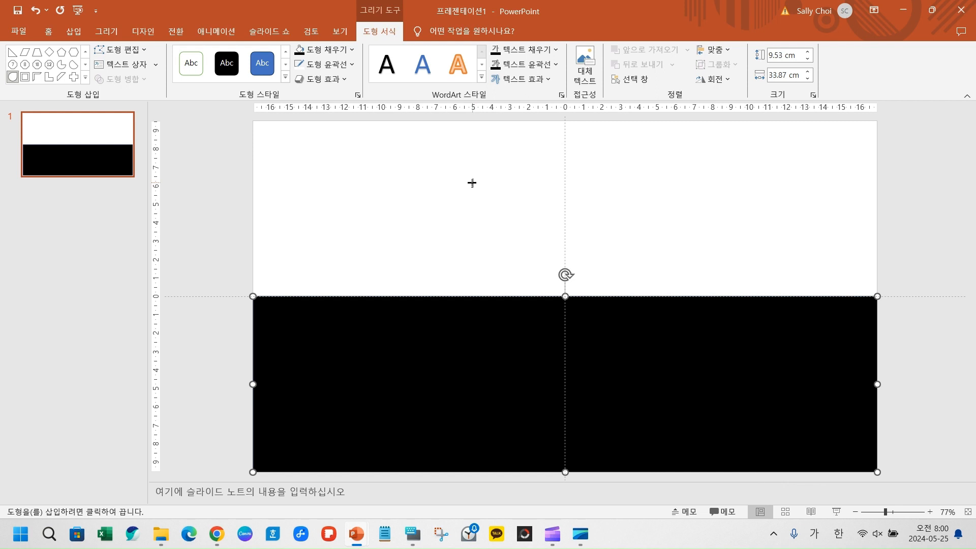
left_click_drag(476, 198, 719, 441)
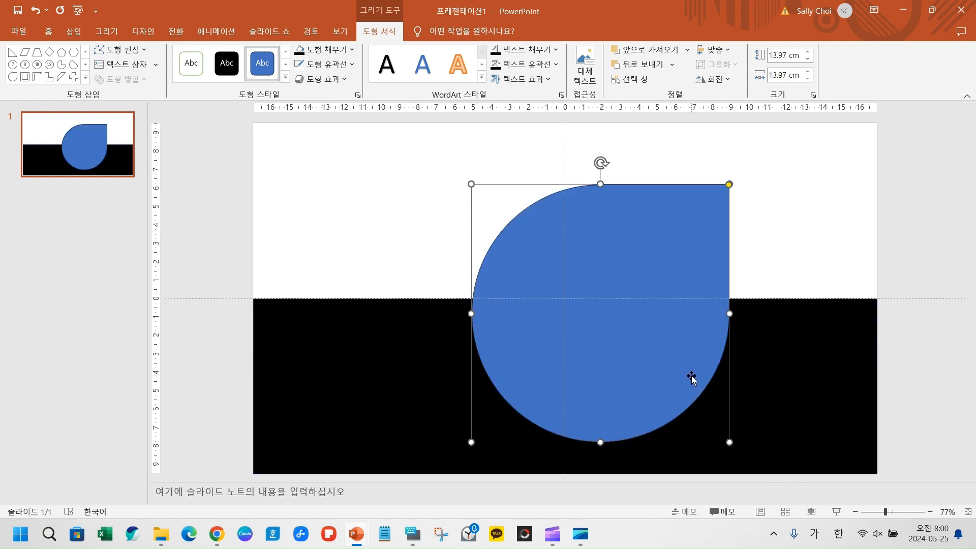
left_click_drag(690, 377, 655, 376)
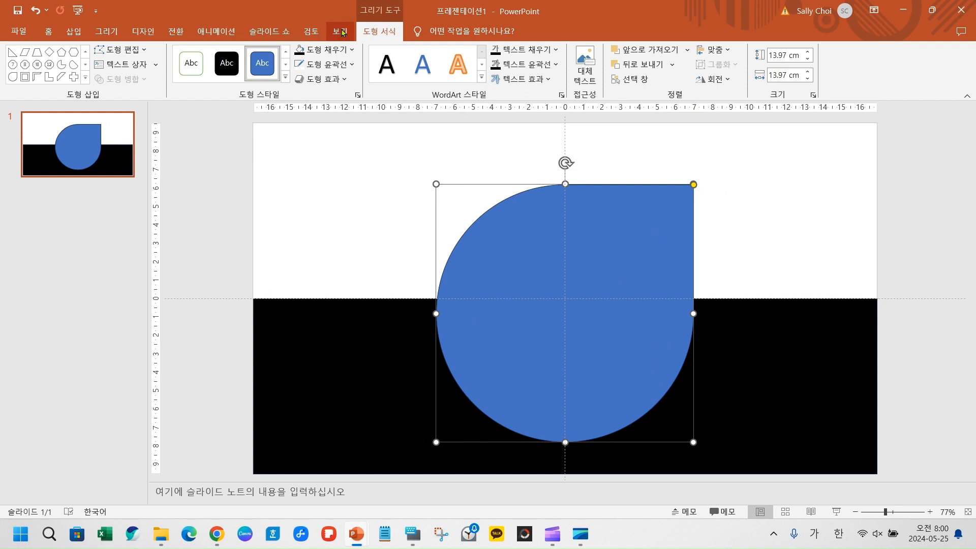
- Fill the teardrop with the theme colour Blue, Accent 5, Darker 50% (파랑, 강조 5, 50% 더 어둡게)
left_click(343, 33)
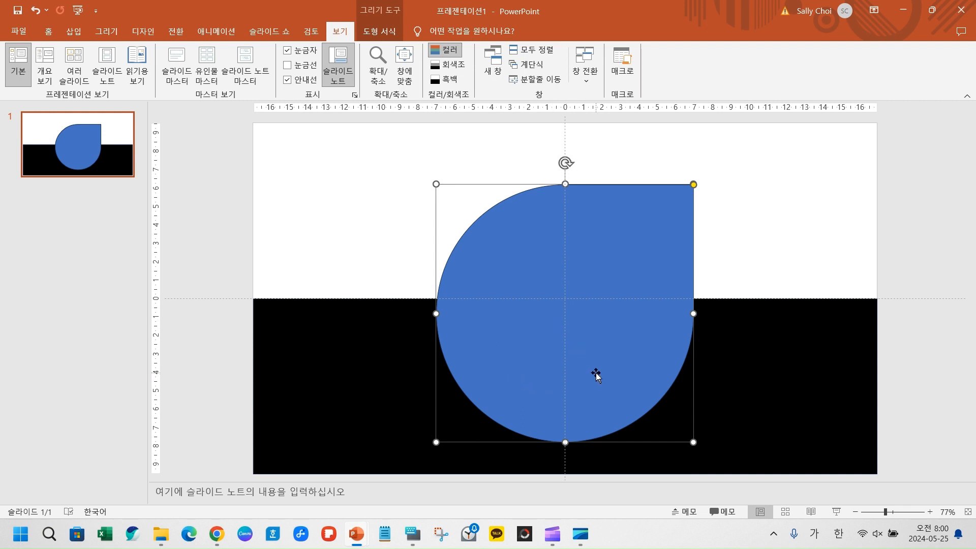
left_click(382, 32)
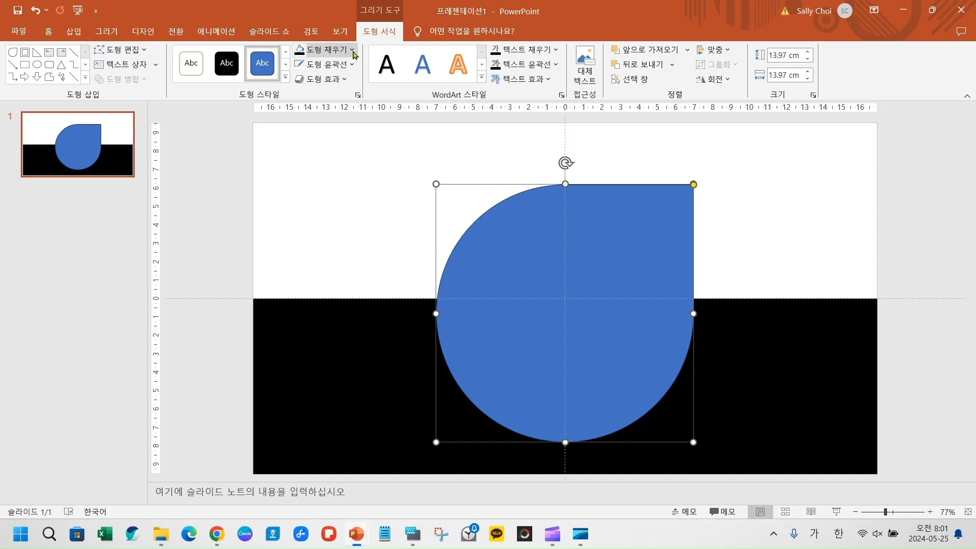
left_click(352, 51)
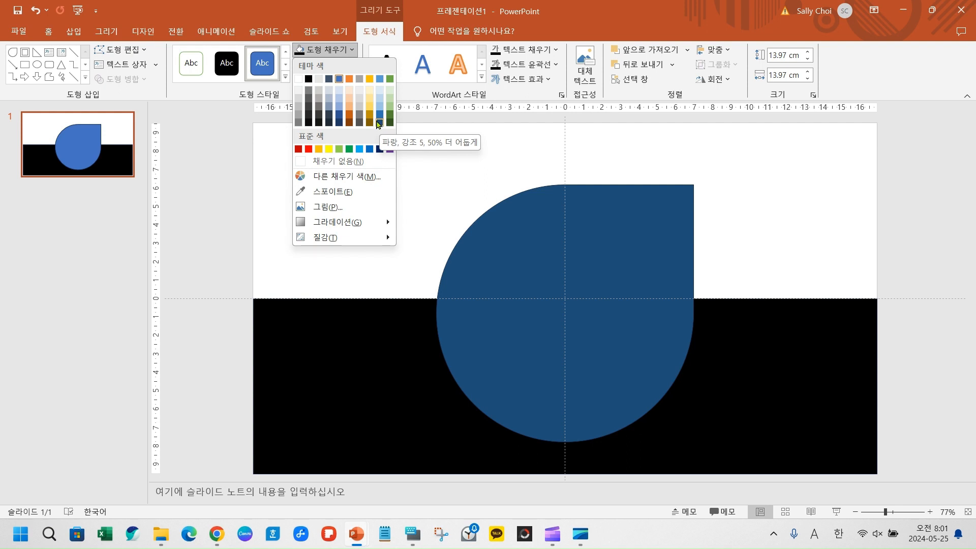
left_click(378, 124)
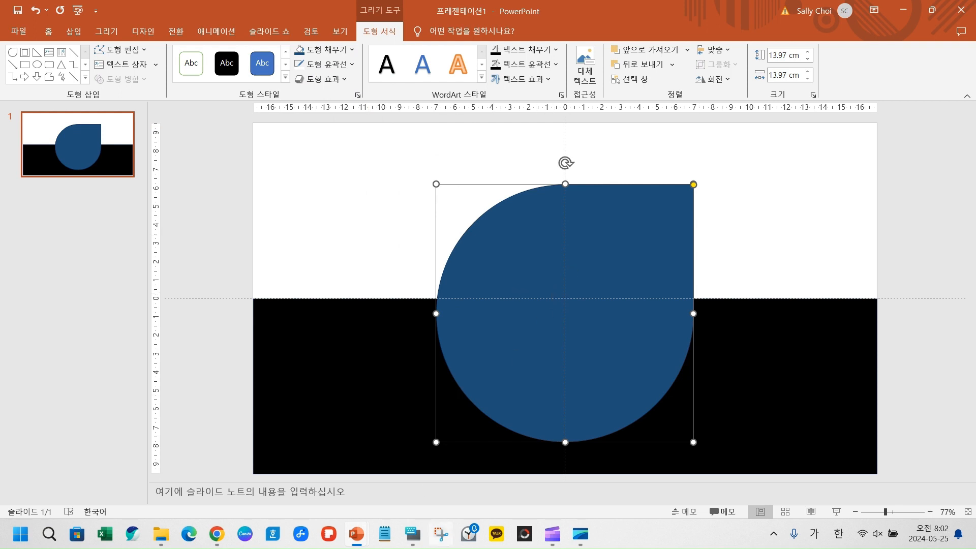
left_click(418, 537)
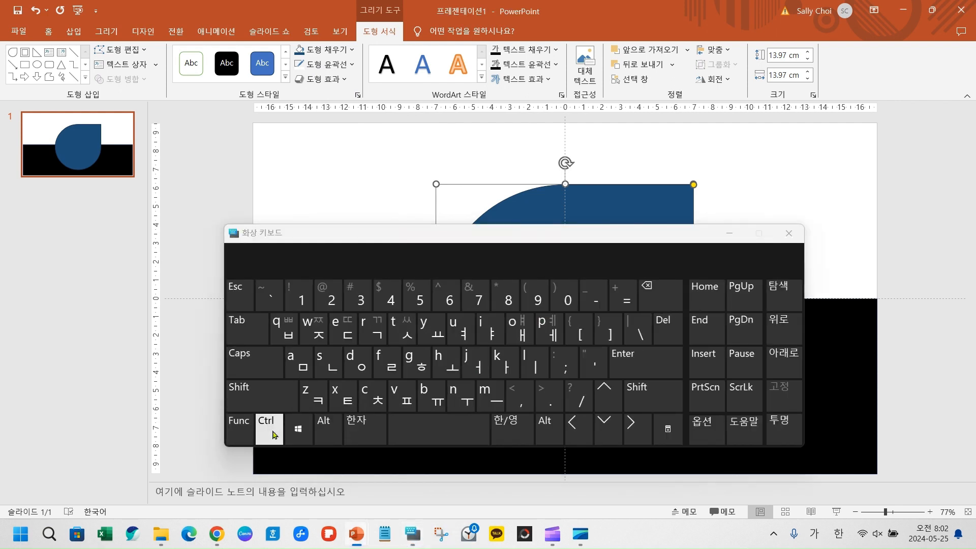
left_click(348, 367)
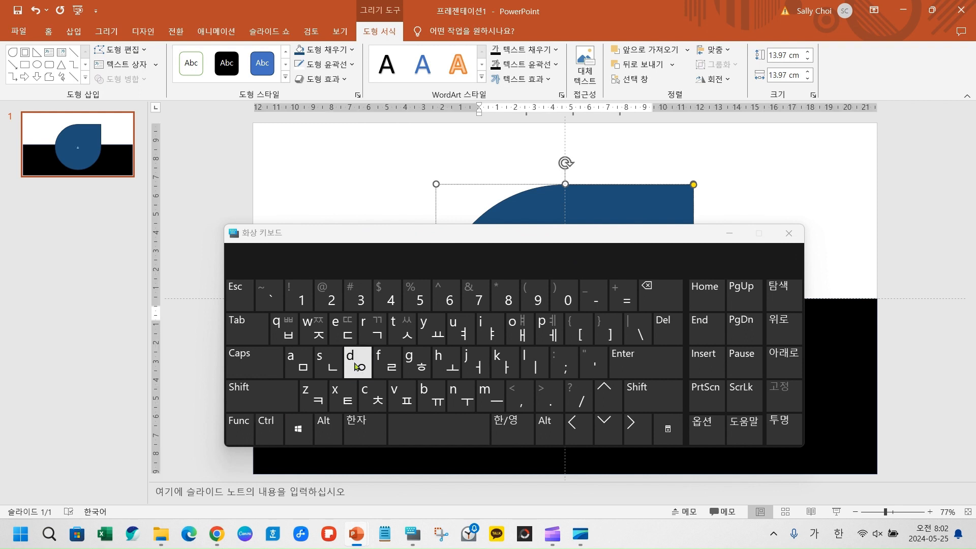
left_click(732, 234)
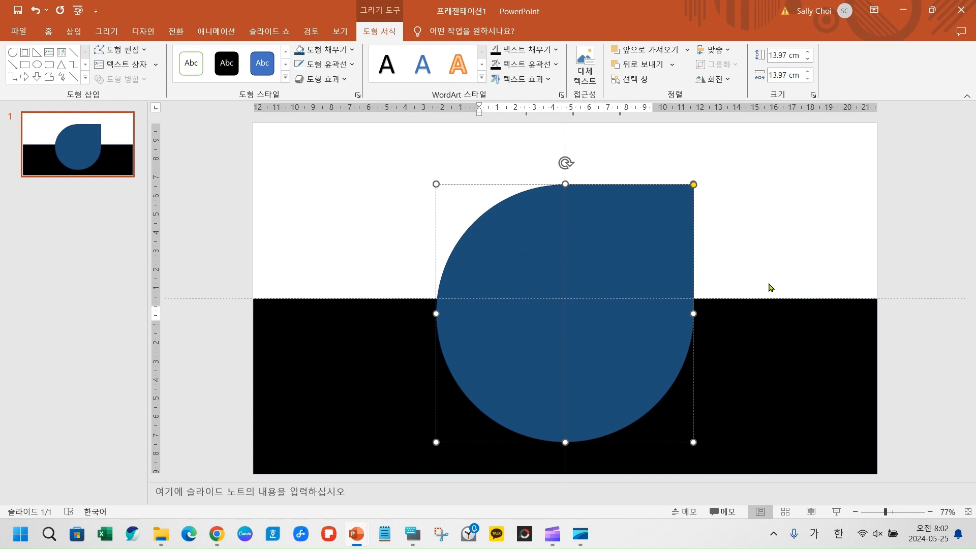
left_click(747, 258)
- Duplicate the teardrop and shrink the copy proportionally to about 12.82 cm, placing it inside the original
left_click(655, 253)
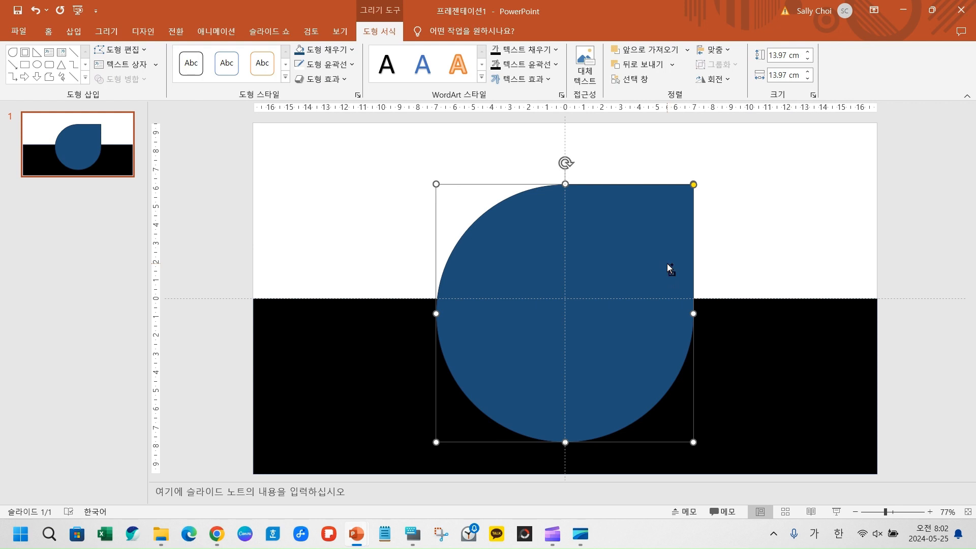
key("ctrl+d")
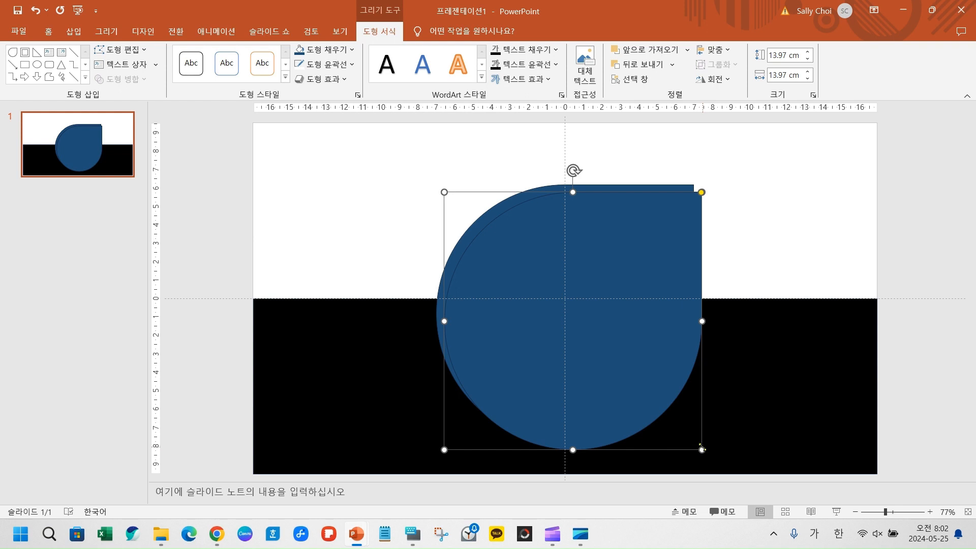
left_click_drag(702, 450, 682, 425)
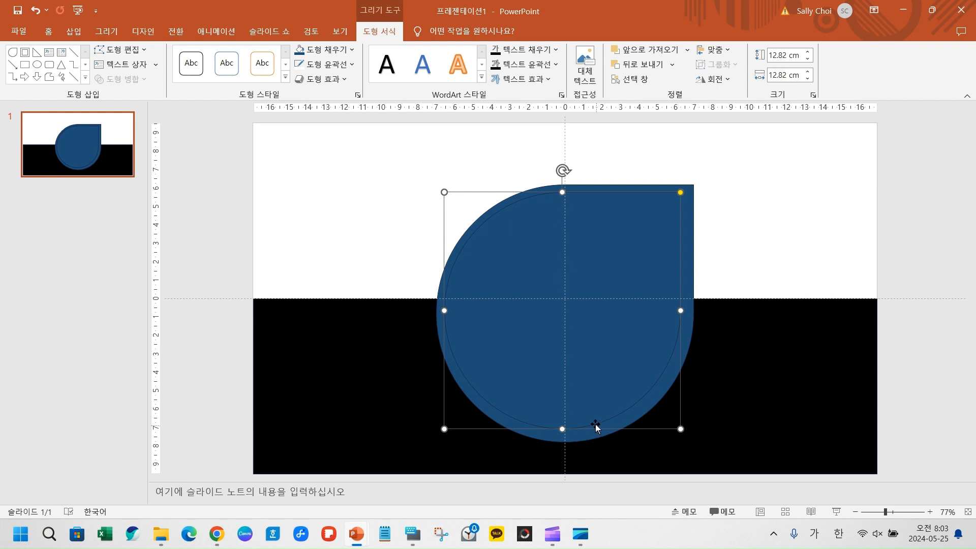
mouse_move(549, 300)
left_mouse_down()
mouse_move(571, 299)
mouse_move(540, 300)
left_mouse_up()
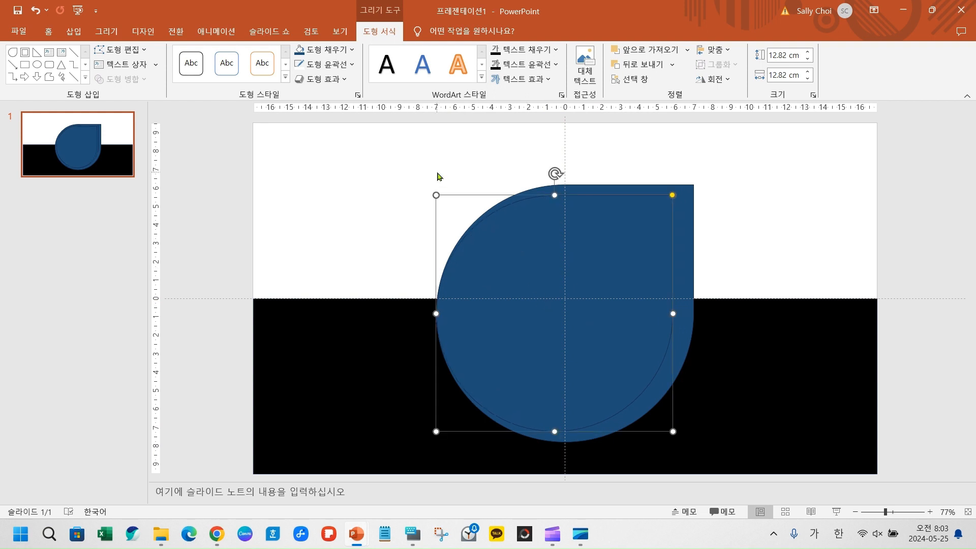
left_click(412, 177)
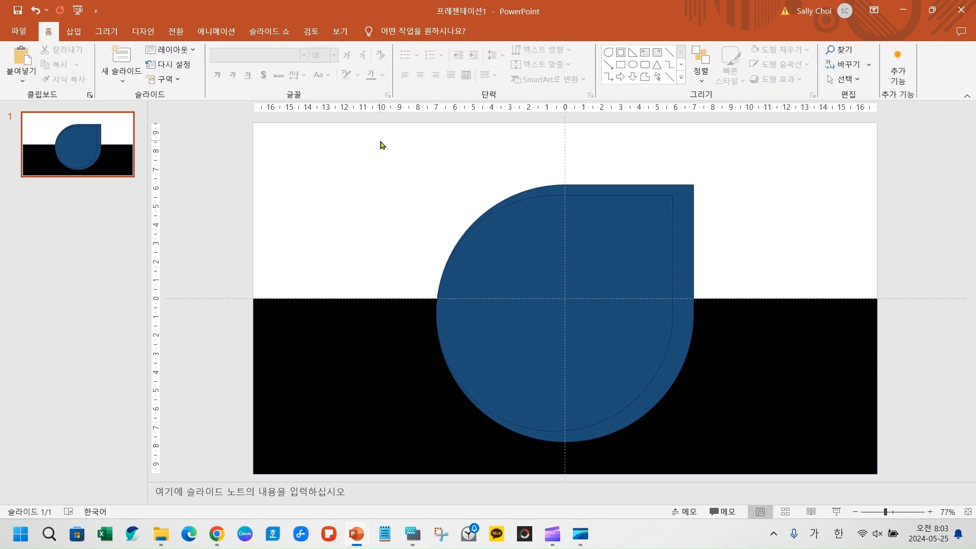
- Select both teardrops and align them to each other by horizontal centre (가운데 맞춤) and vertical middle (중간 맞춤)
mouse_move(379, 141)
left_mouse_down()
mouse_move(647, 364)
mouse_move(831, 444)
mouse_move(834, 459)
mouse_move(812, 457)
left_mouse_up()
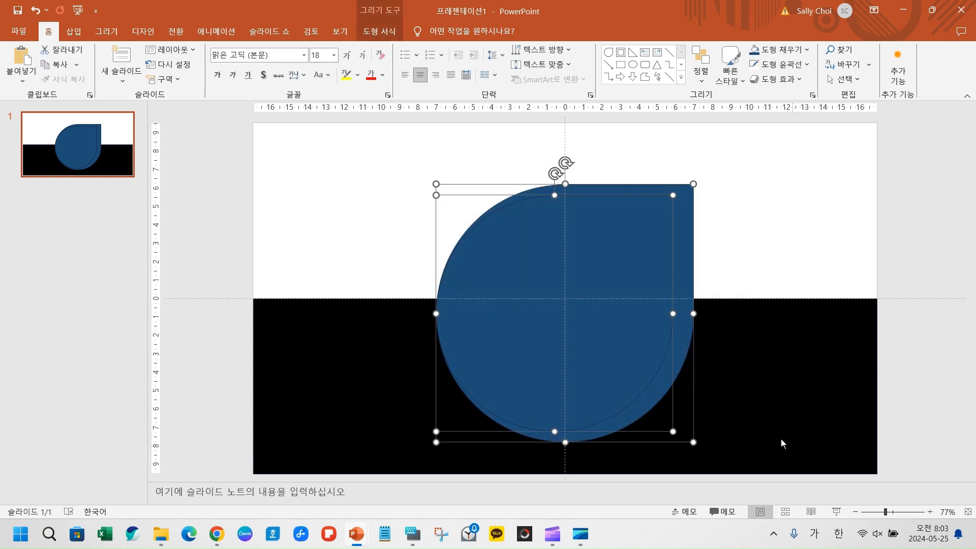
left_click(774, 198)
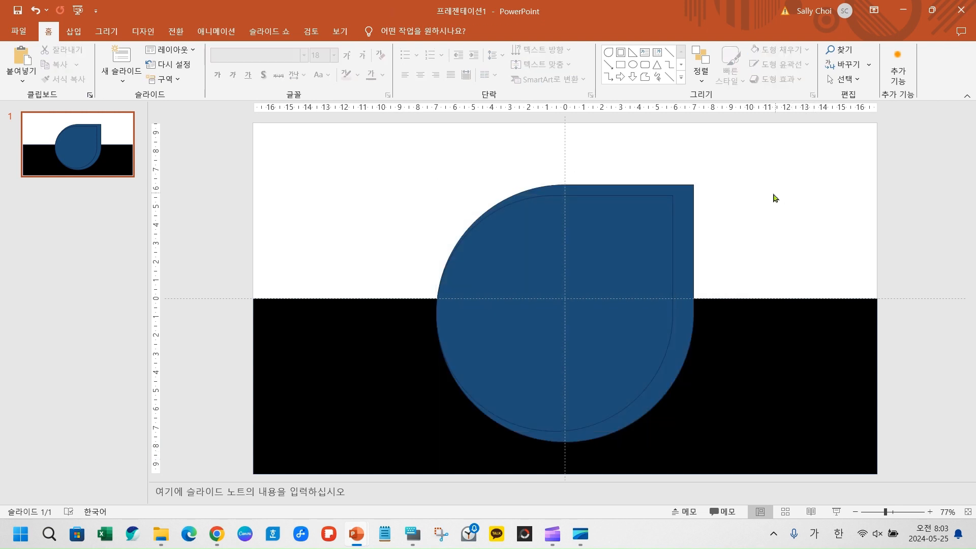
left_click(686, 223)
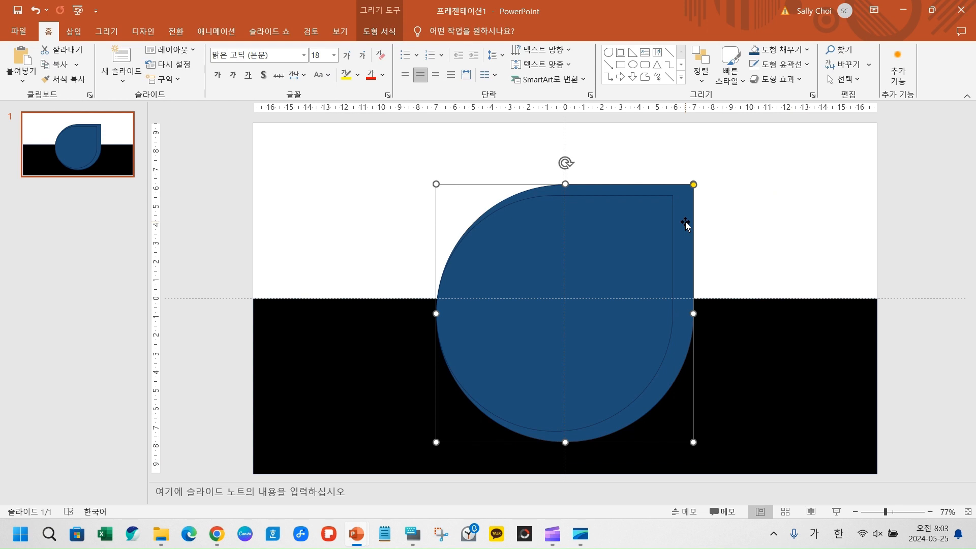
left_click(610, 257, "shift")
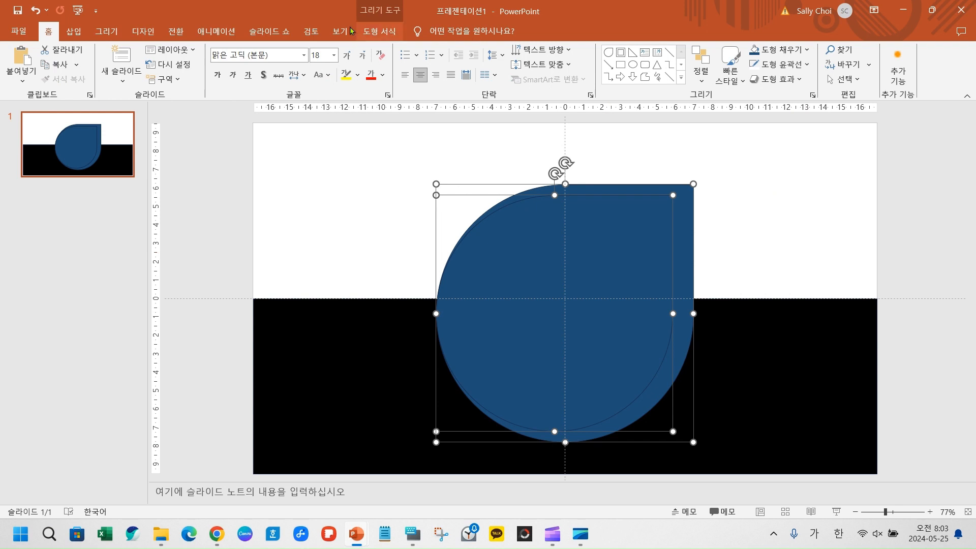
left_click(385, 33)
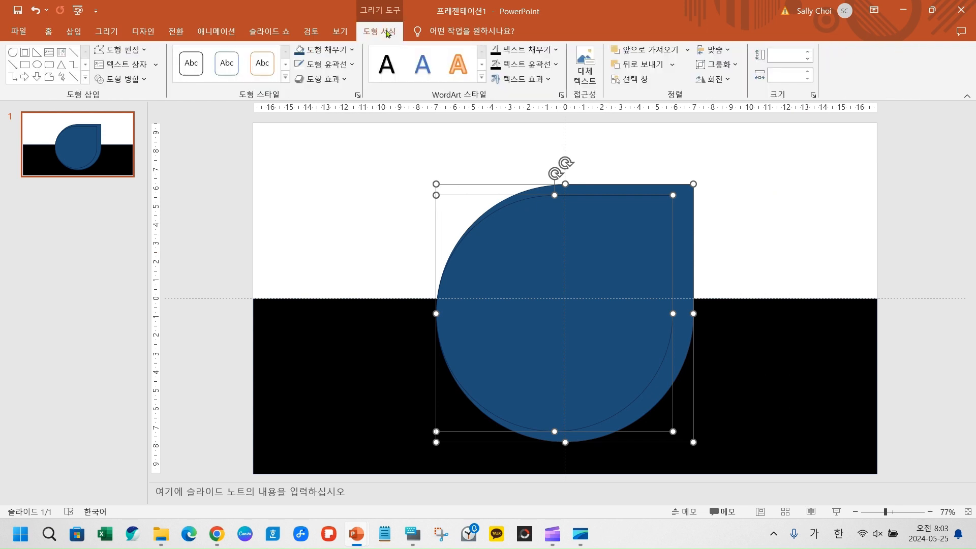
double_click(385, 33)
double_click(386, 32)
left_click(729, 52)
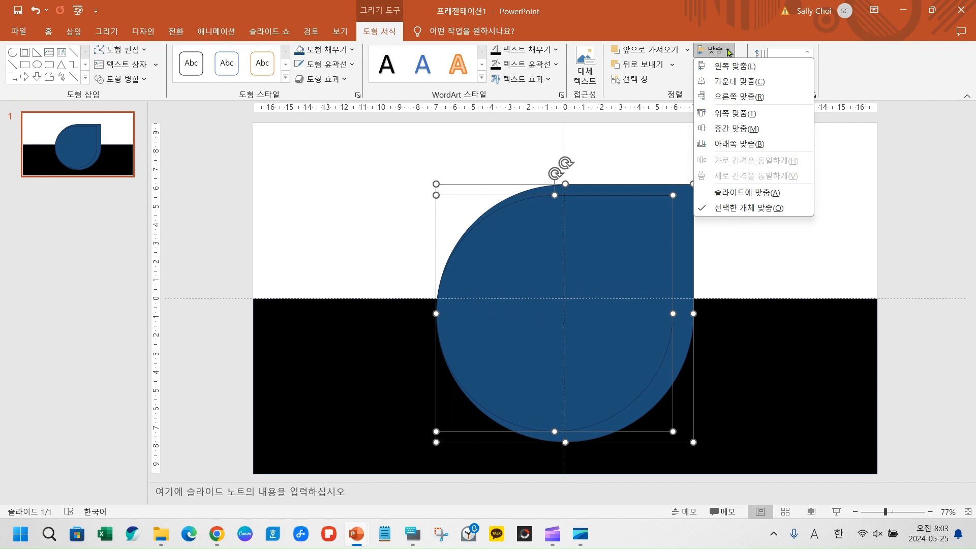
left_click(740, 83)
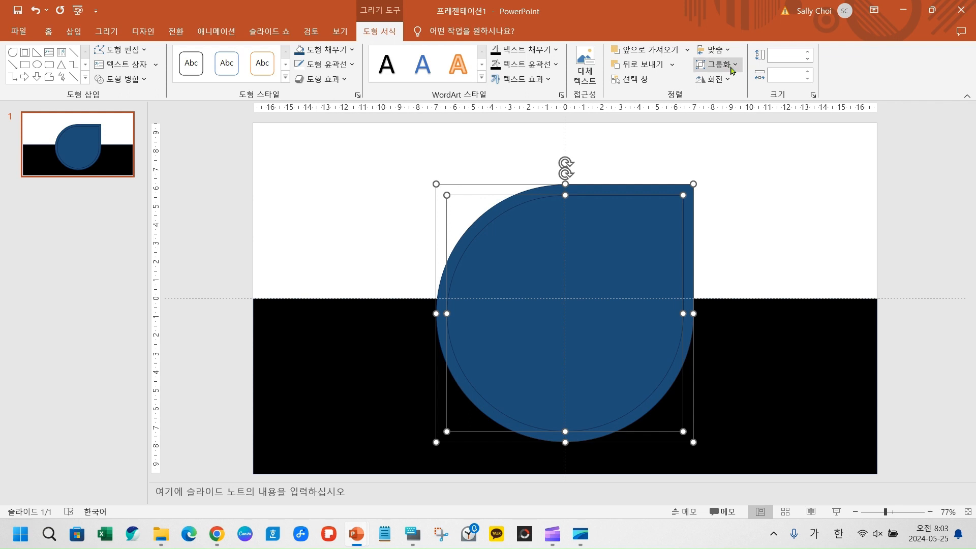
left_click(727, 51)
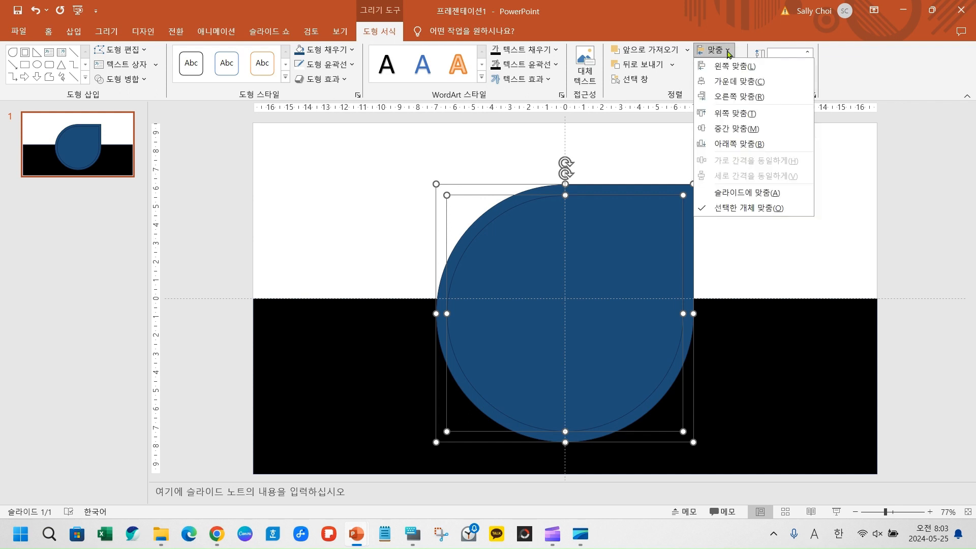
left_click(737, 130)
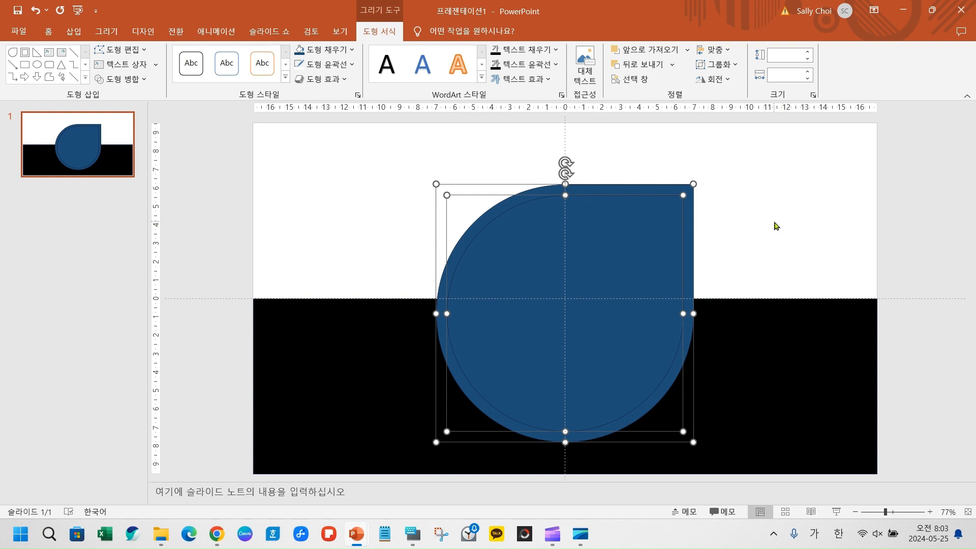
- Give the inner teardrop a white outline
left_click(775, 223)
left_click(611, 275)
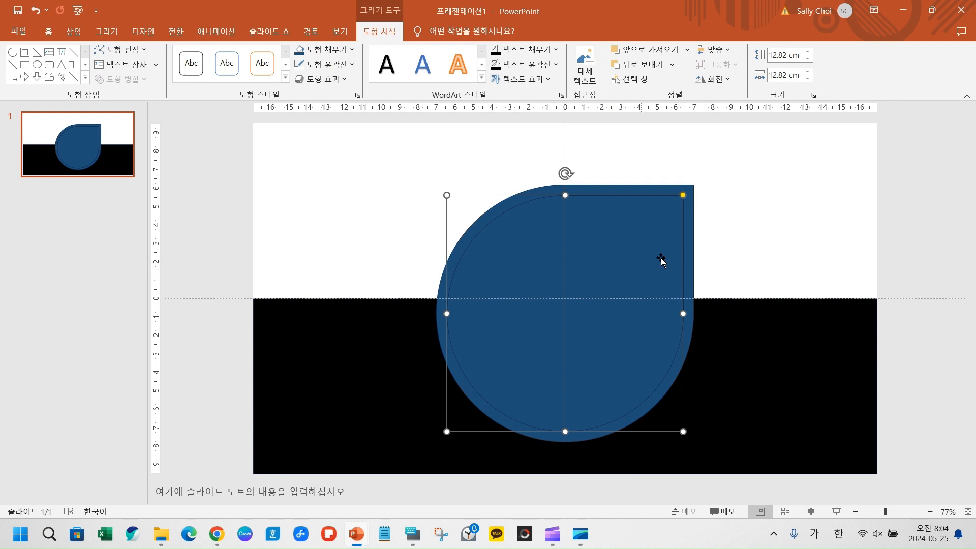
left_click(764, 230)
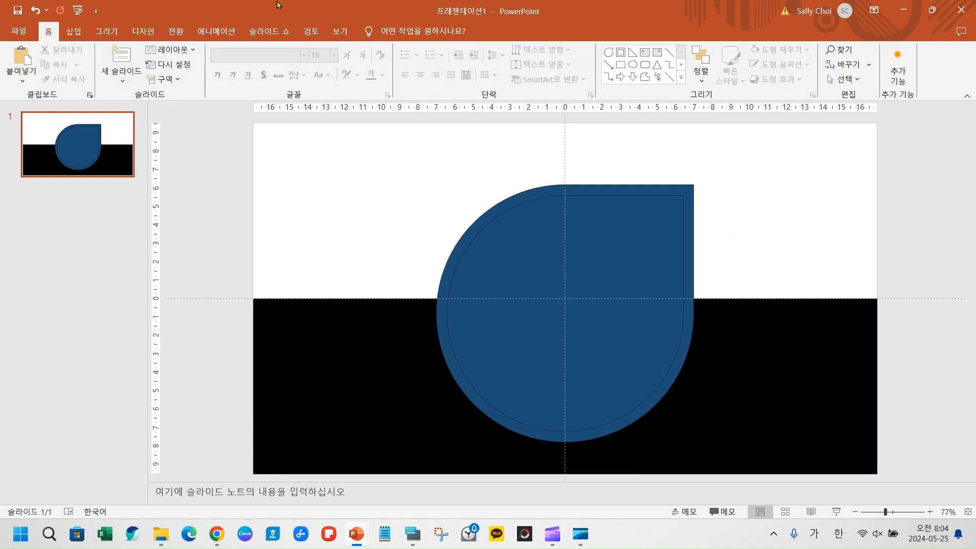
left_click(608, 268)
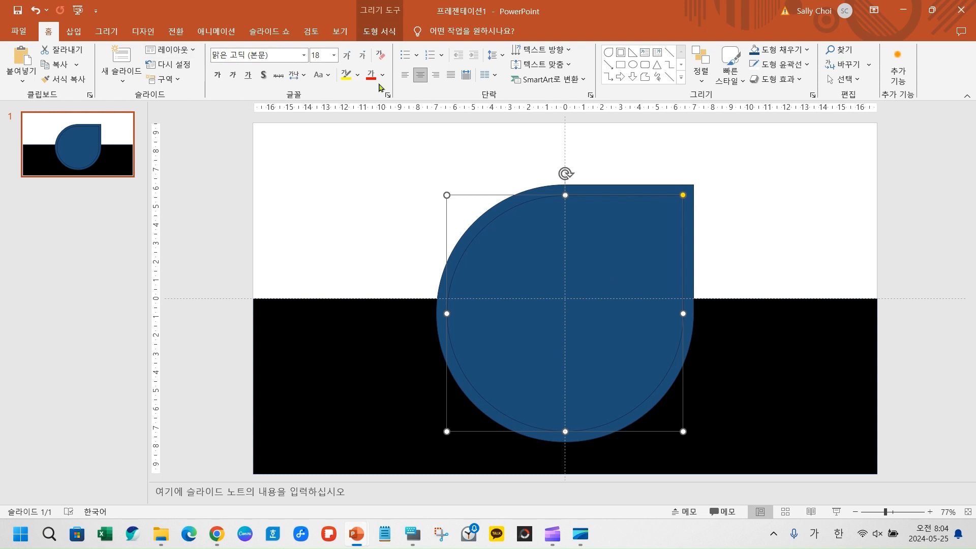
left_click(391, 33)
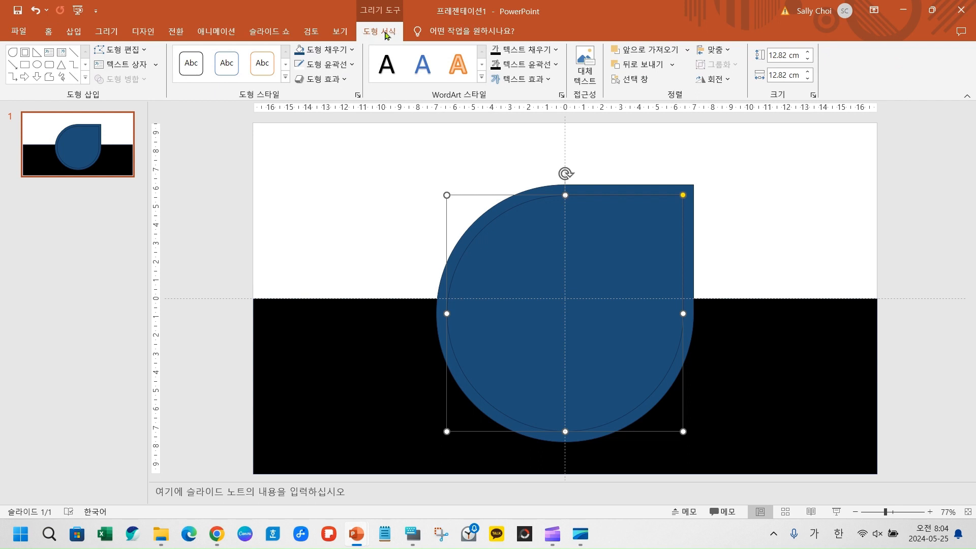
left_click(354, 53)
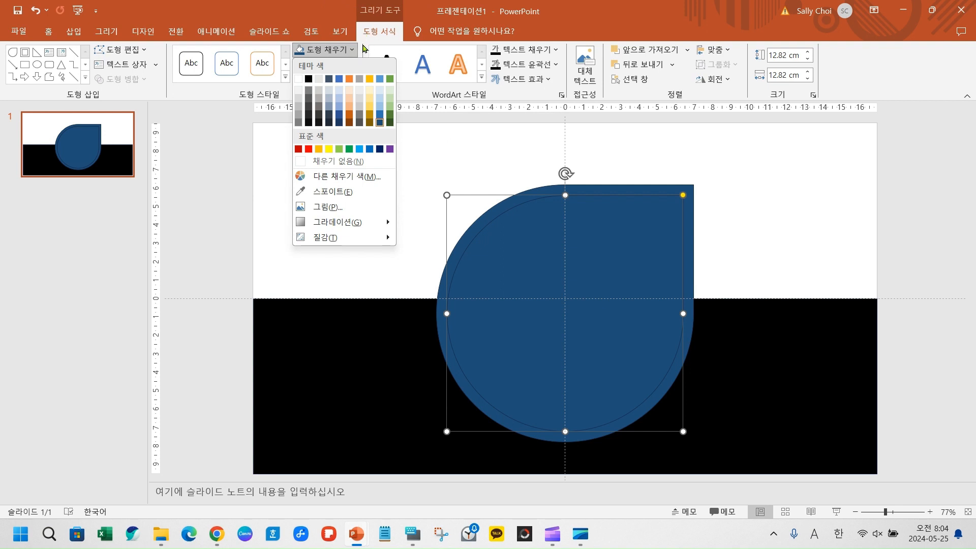
left_click(355, 51)
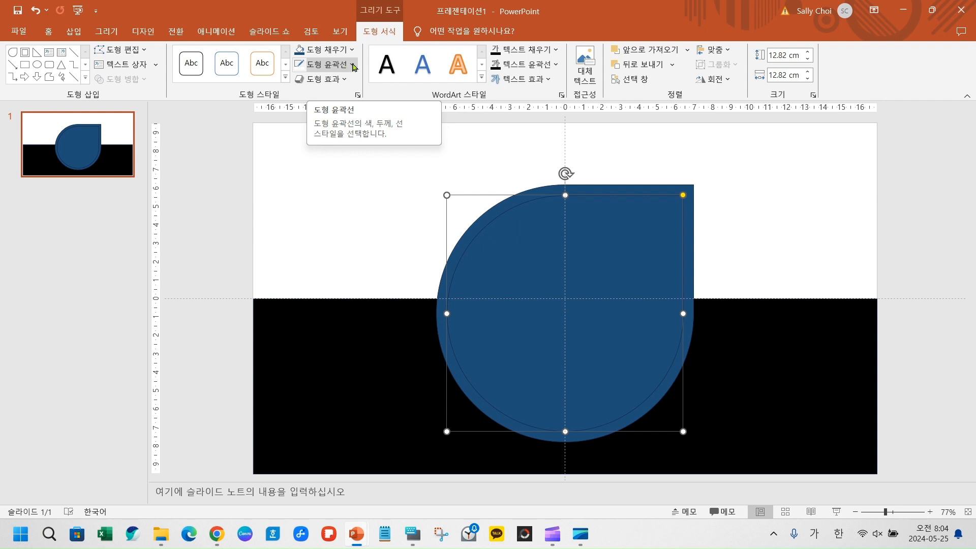
left_click(353, 65)
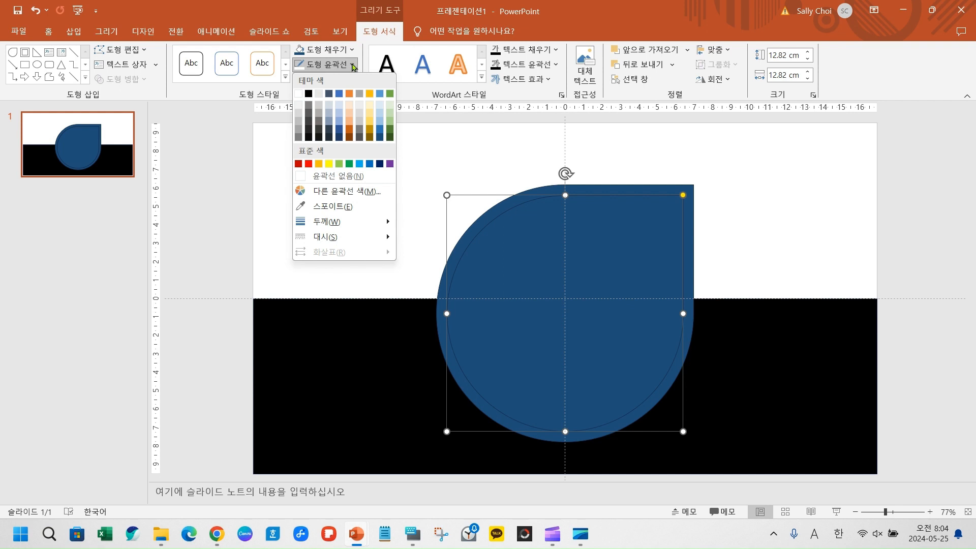
left_click(299, 95)
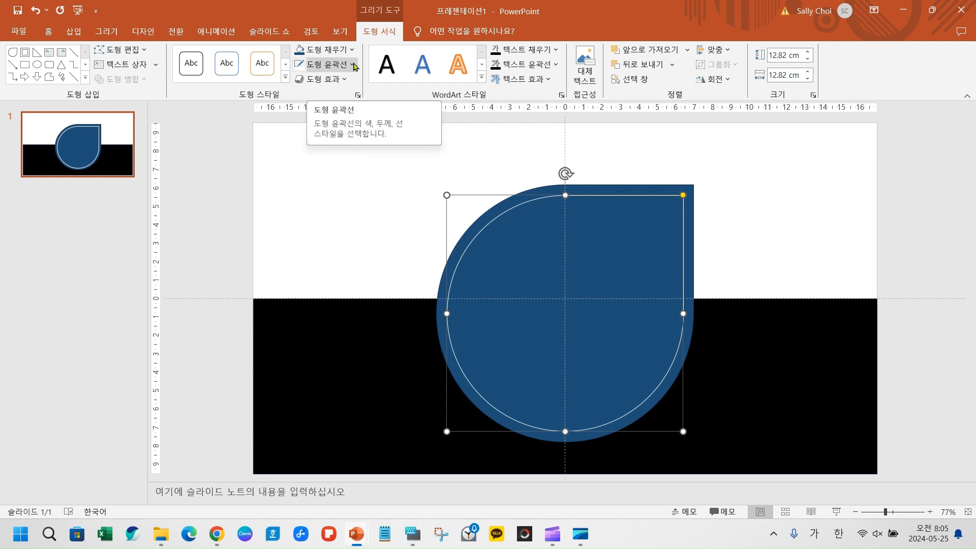
- Set the inner teardrop's outline weight to 4½ pt and its dash style to long dash
left_click(355, 67)
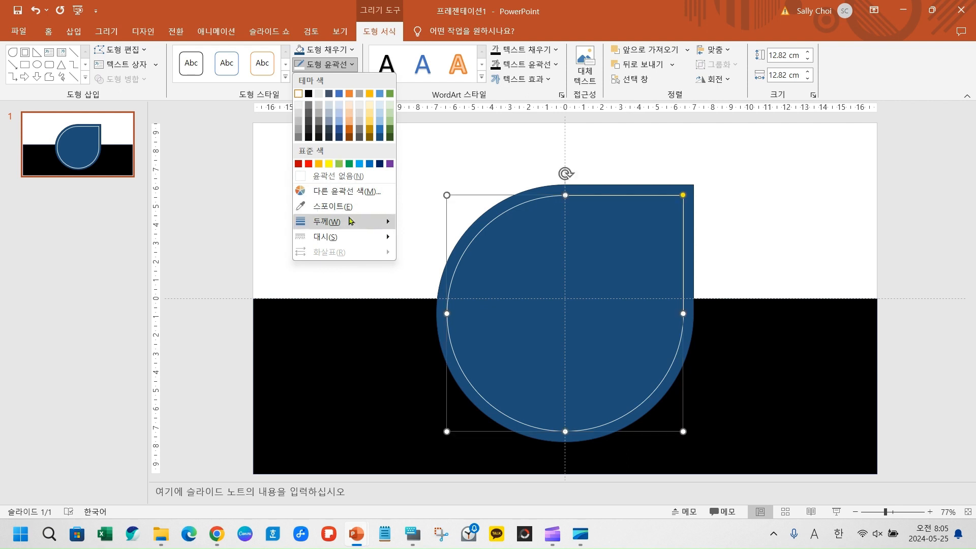
mouse_move(350, 221)
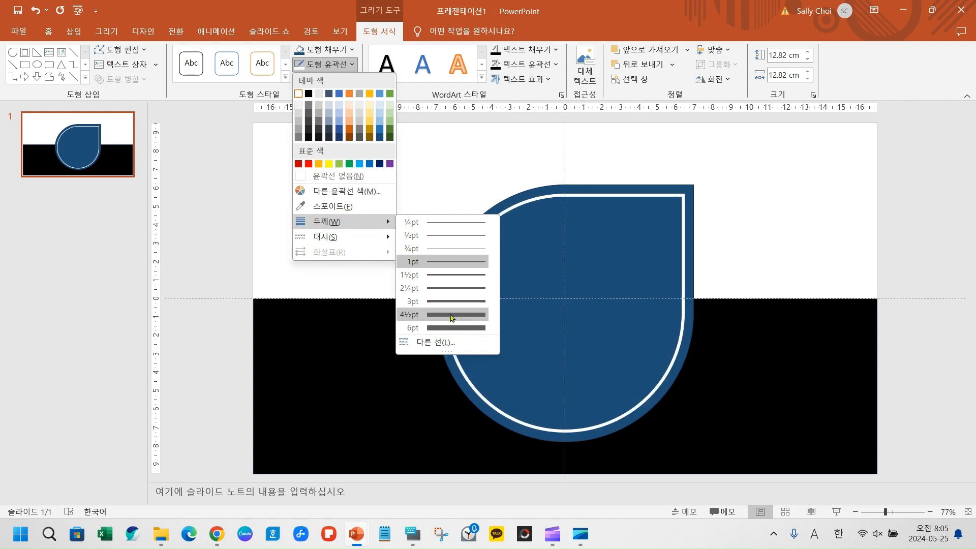
left_click(450, 315)
left_click(336, 65)
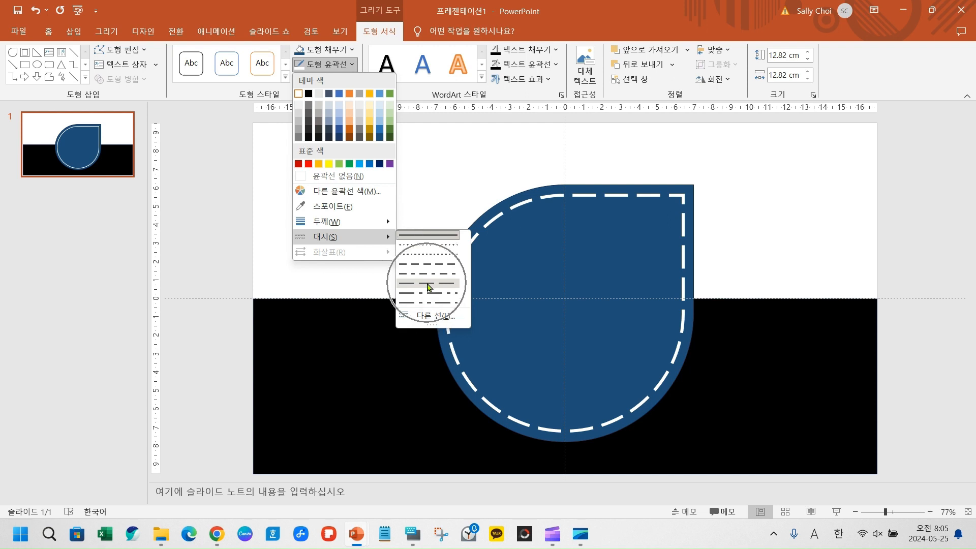
left_click(428, 285)
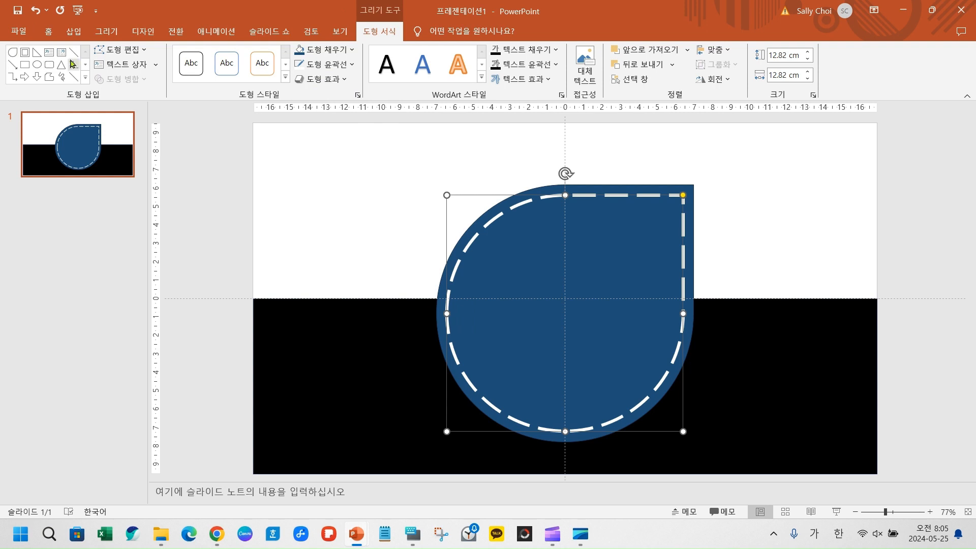
- Draw a diagonal line about 10.4 cm wide and 11.3 cm high from the inner teardrop's pointed corner to its lower-left curve
left_click(86, 78)
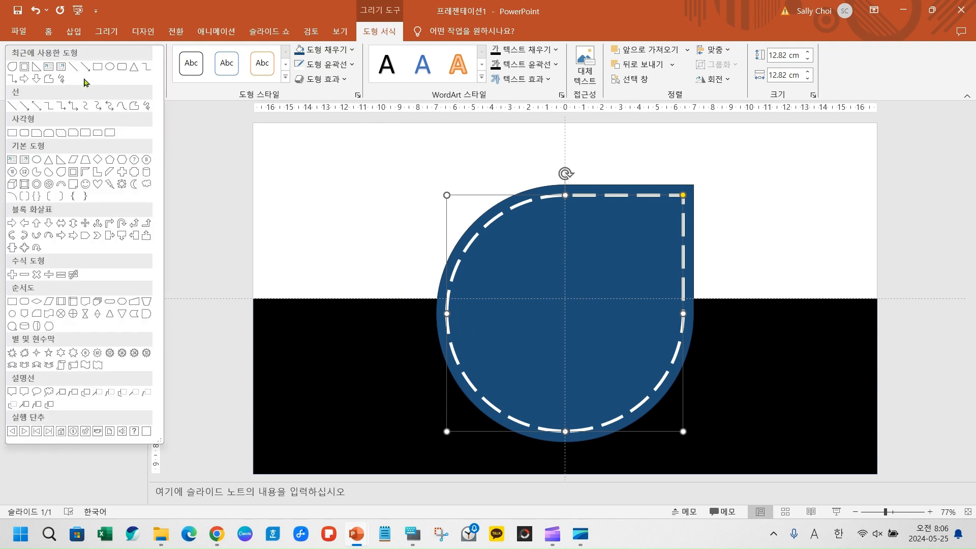
left_click(74, 67)
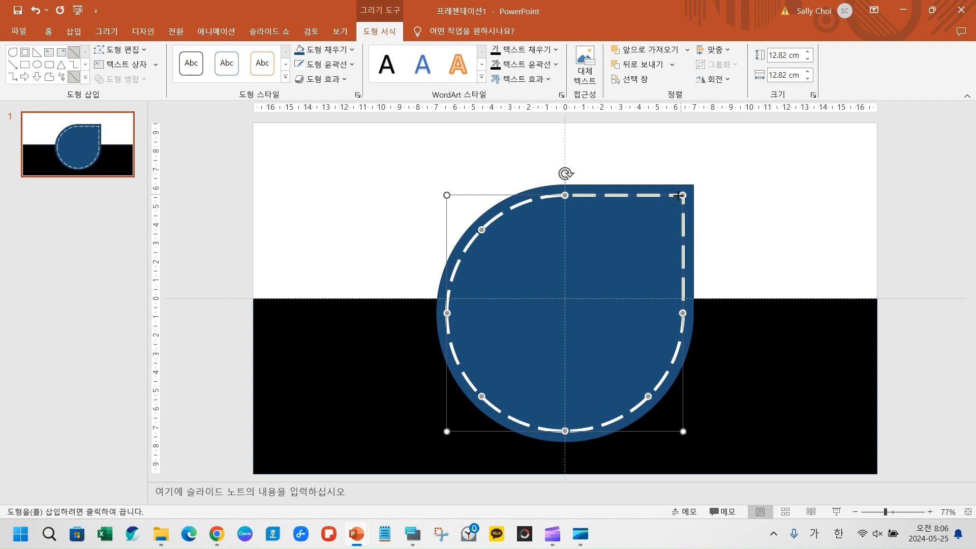
left_click_drag(683, 195, 492, 403)
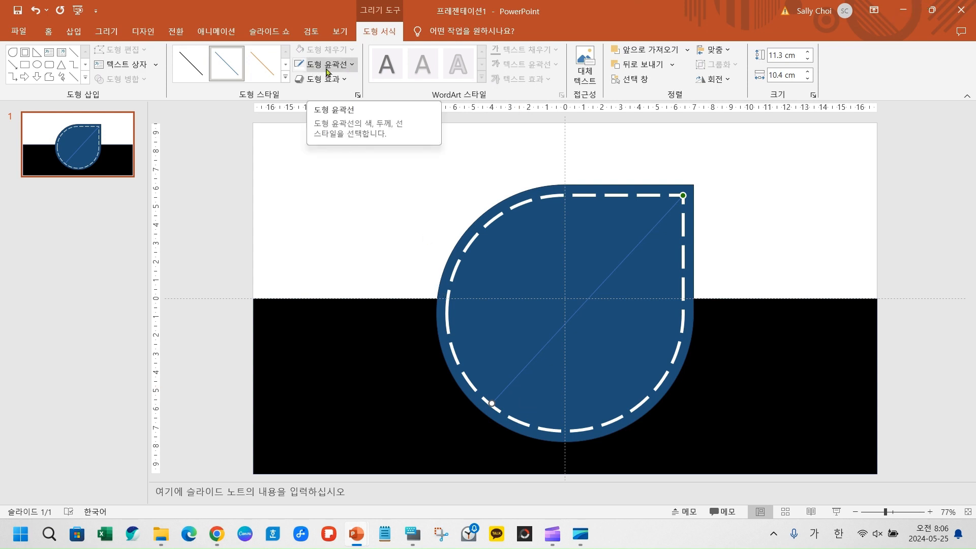
- Make the diagonal line white with a weight of 3 pt
left_click(350, 65)
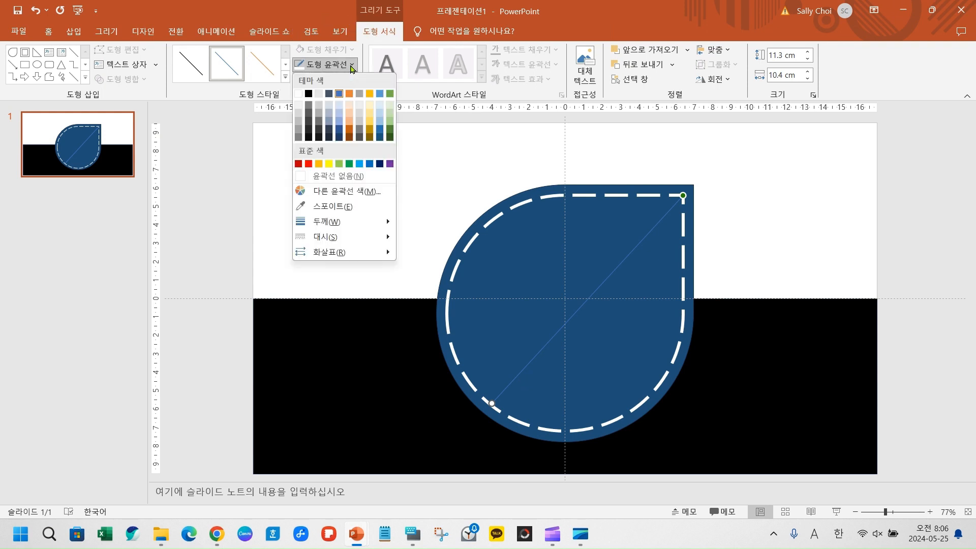
left_click(298, 94)
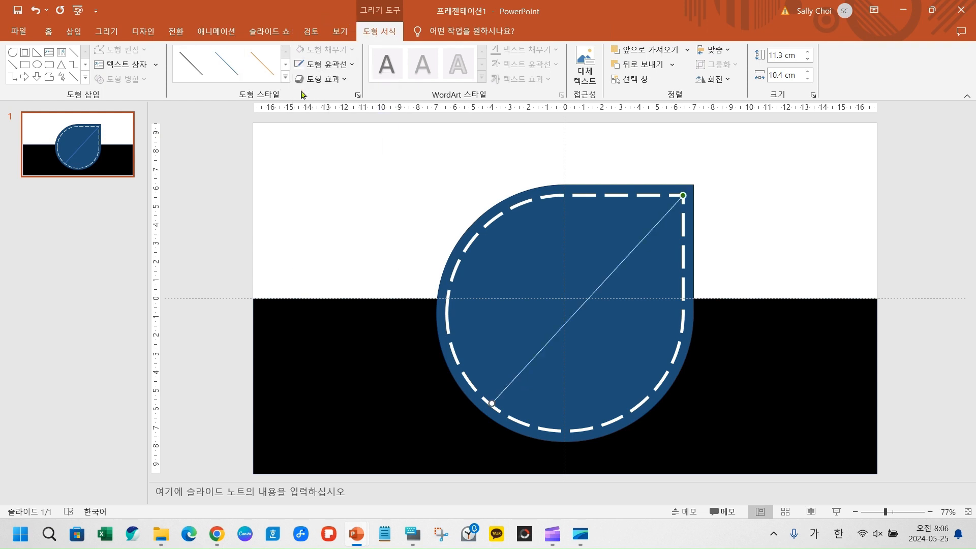
left_click(353, 66)
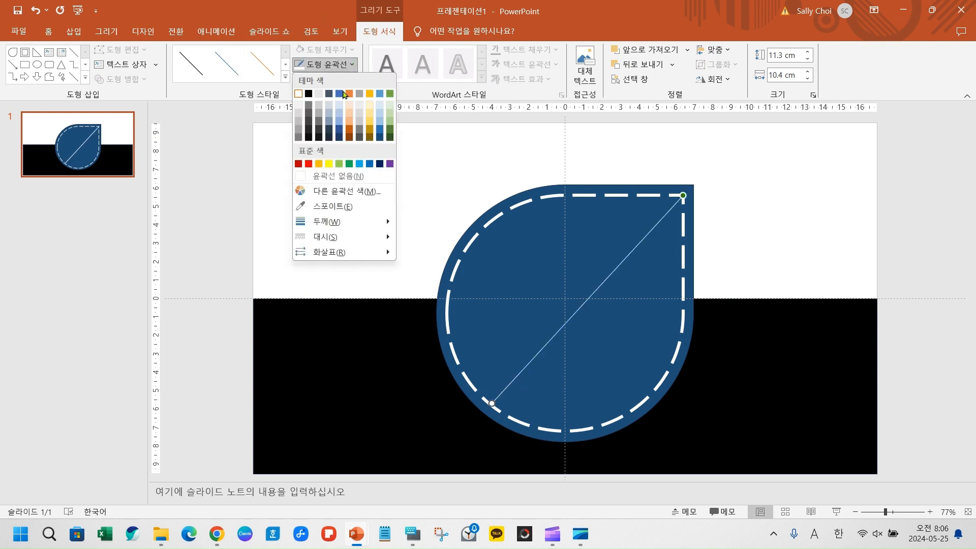
mouse_move(336, 226)
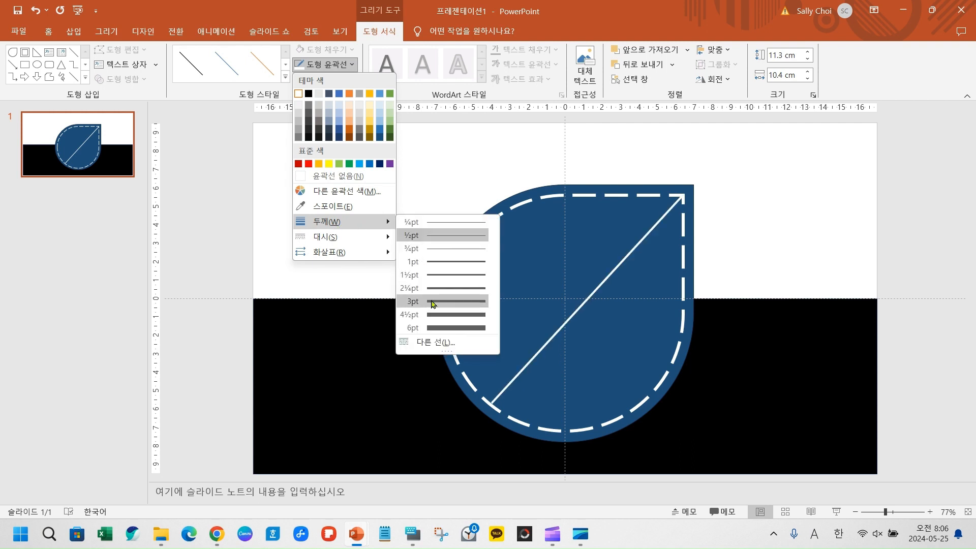
left_click(433, 302)
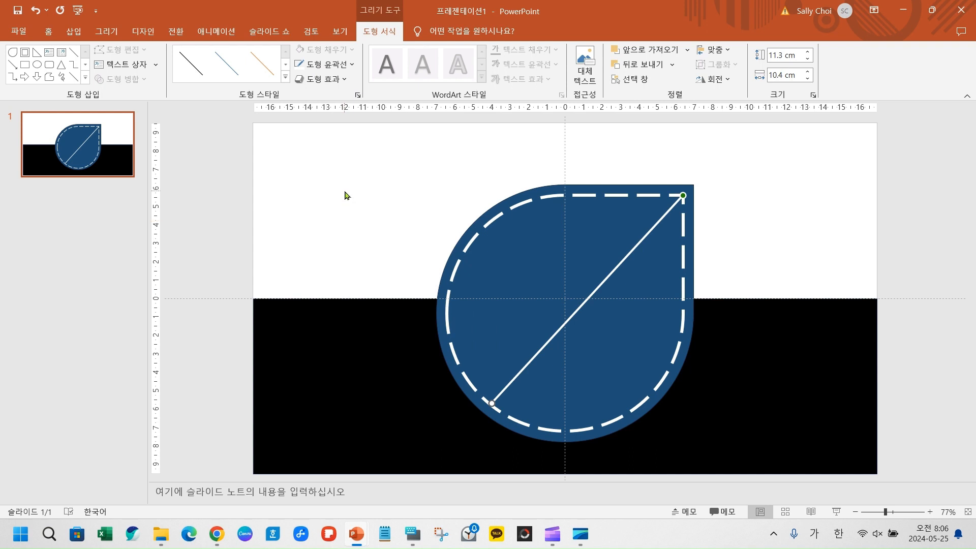
left_click(385, 177)
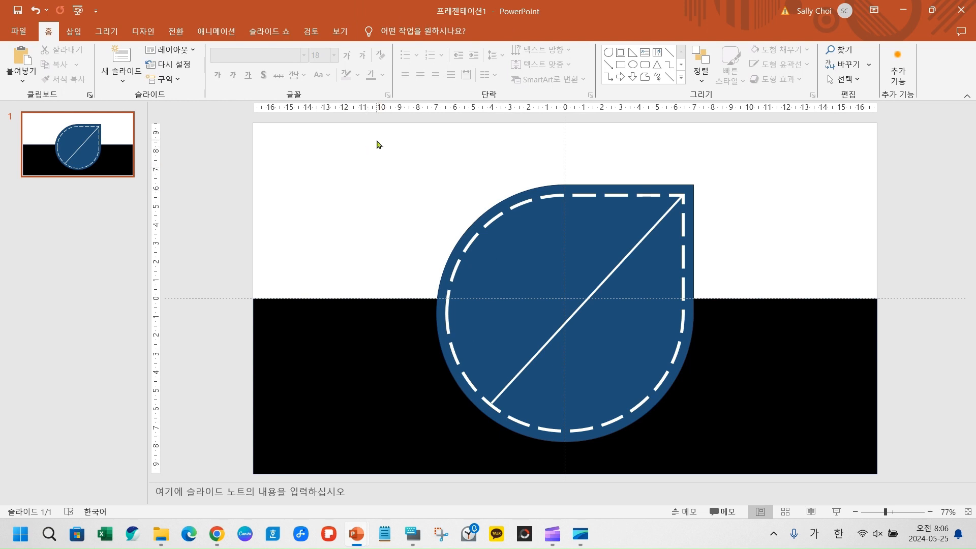
left_click_drag(374, 141, 762, 455)
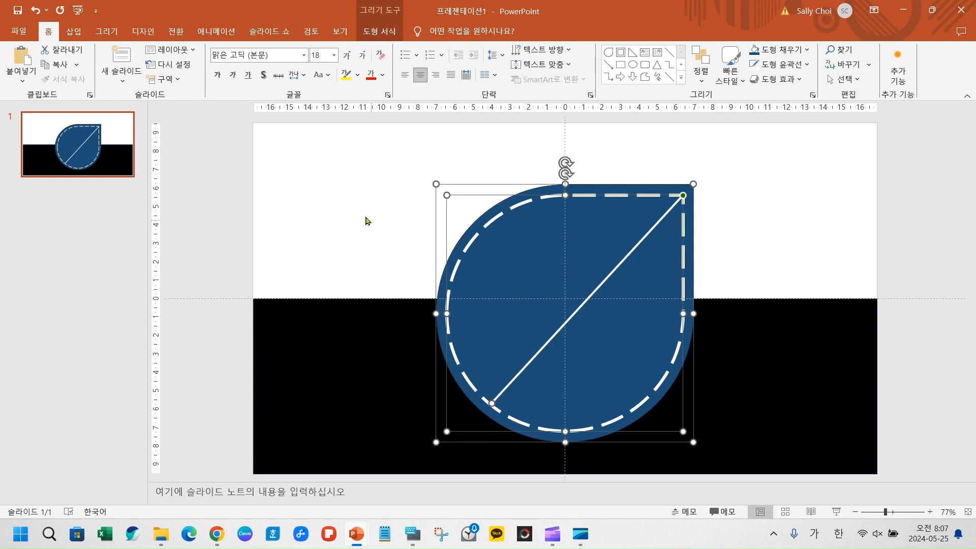
left_click(464, 183)
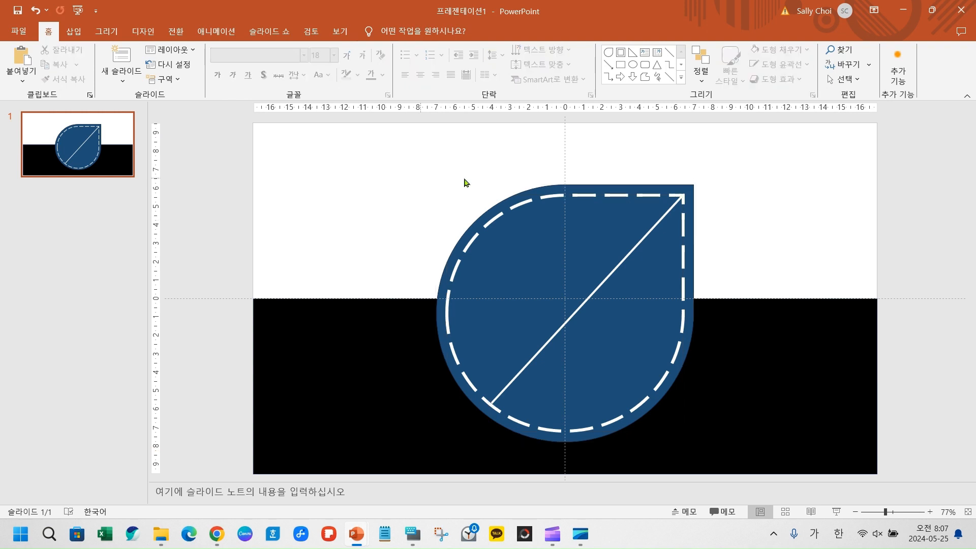
left_click(628, 255)
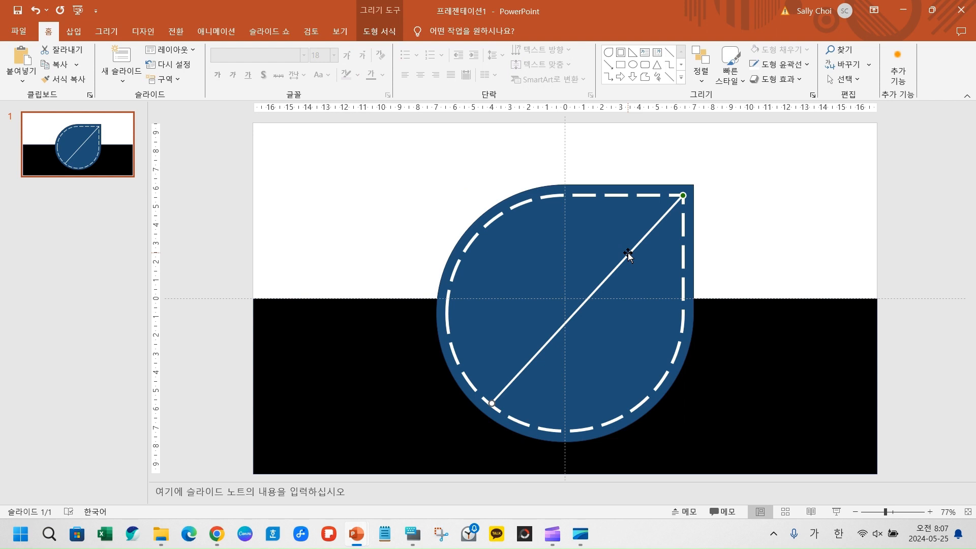
left_click(596, 212, "shift")
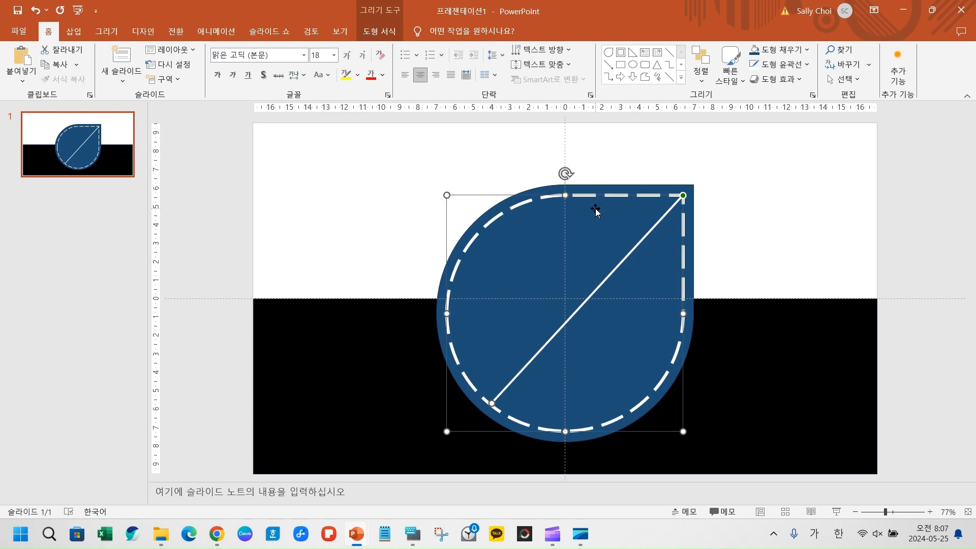
left_click(632, 186, "shift")
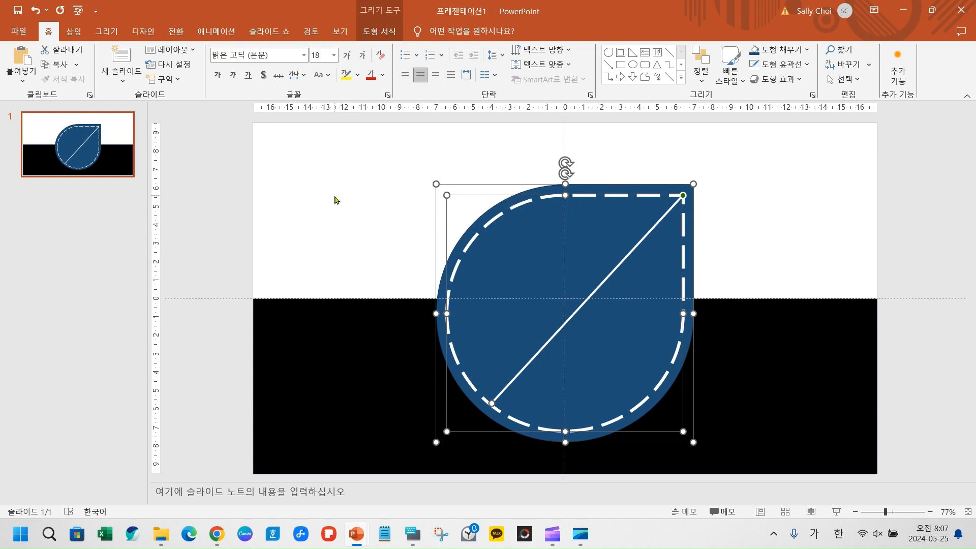
right_click(599, 209)
mouse_move(663, 311)
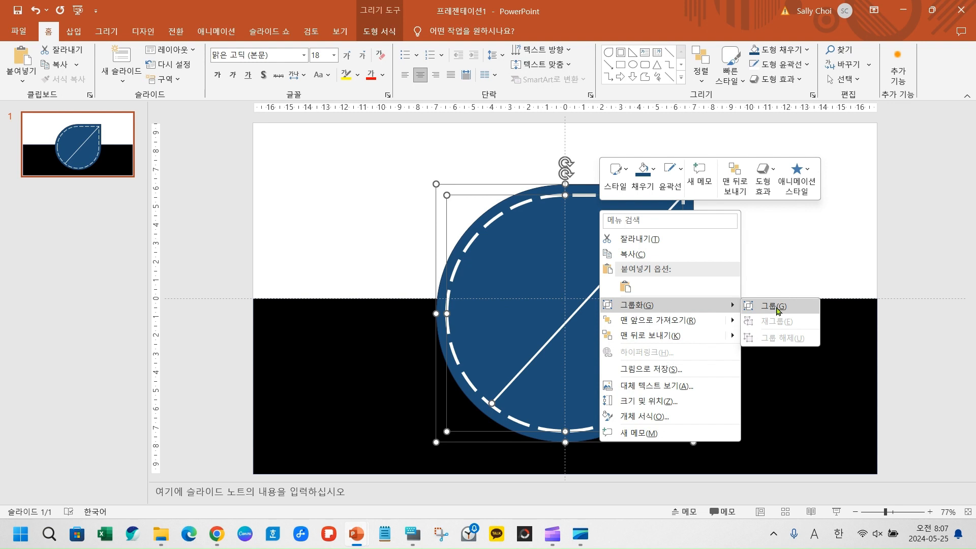
left_click(777, 248)
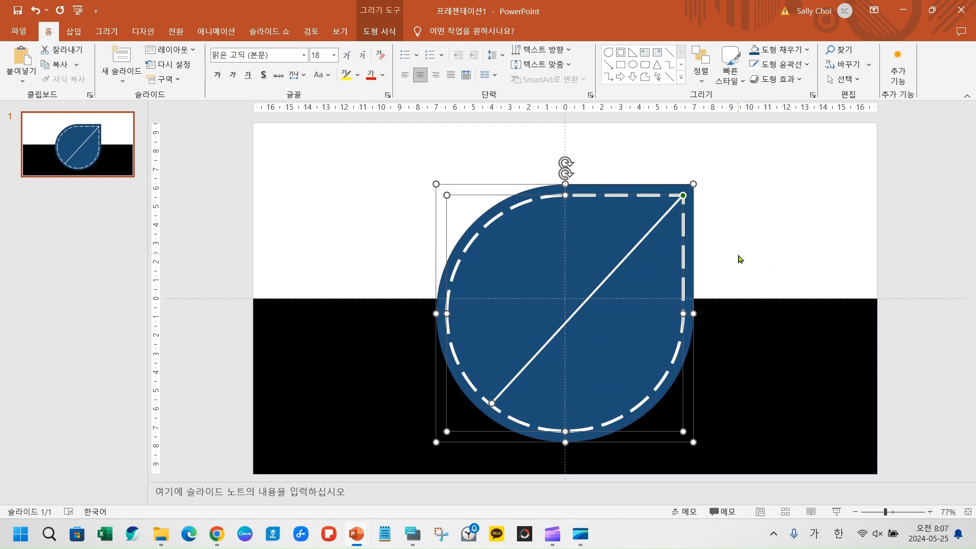
- Group both teardrops and the diagonal line into one object
left_click(402, 168)
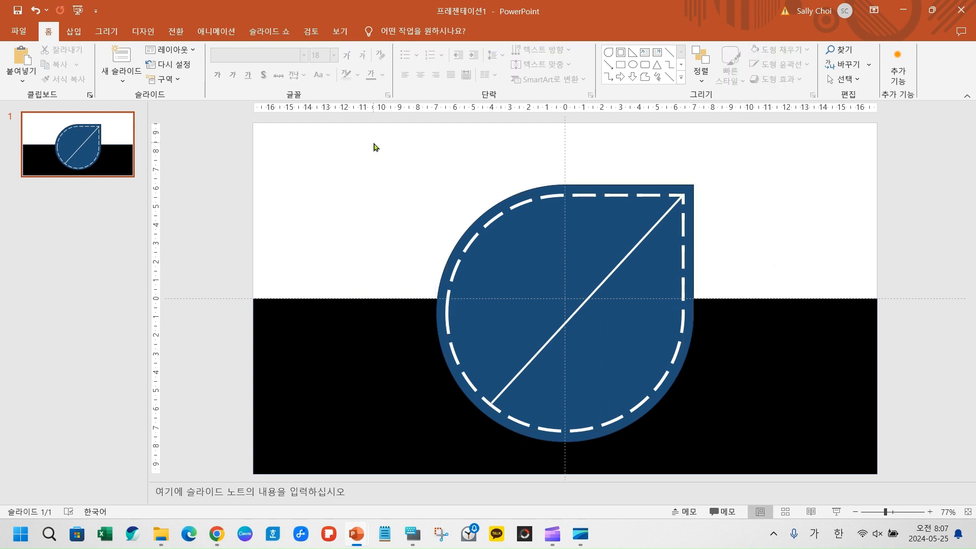
left_click_drag(375, 147, 770, 447)
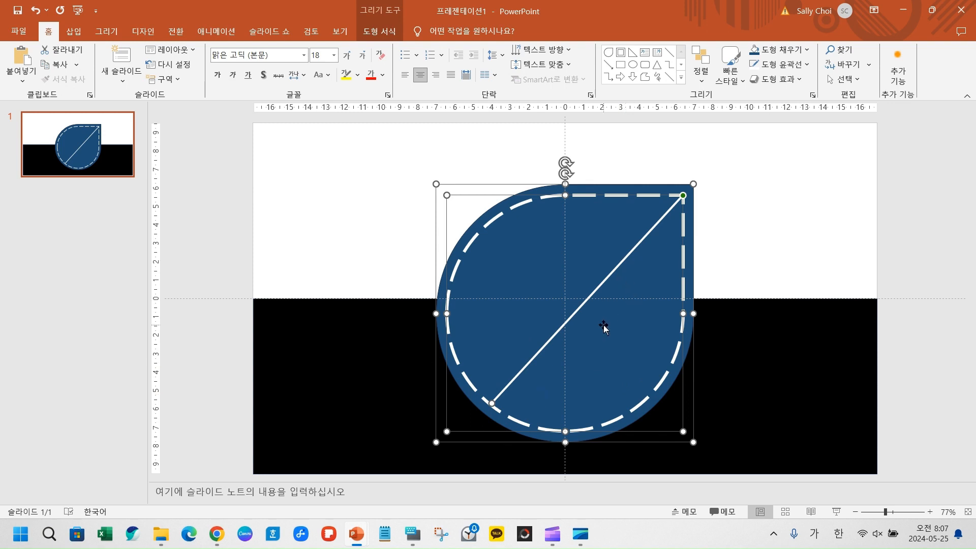
key("ctrl+g")
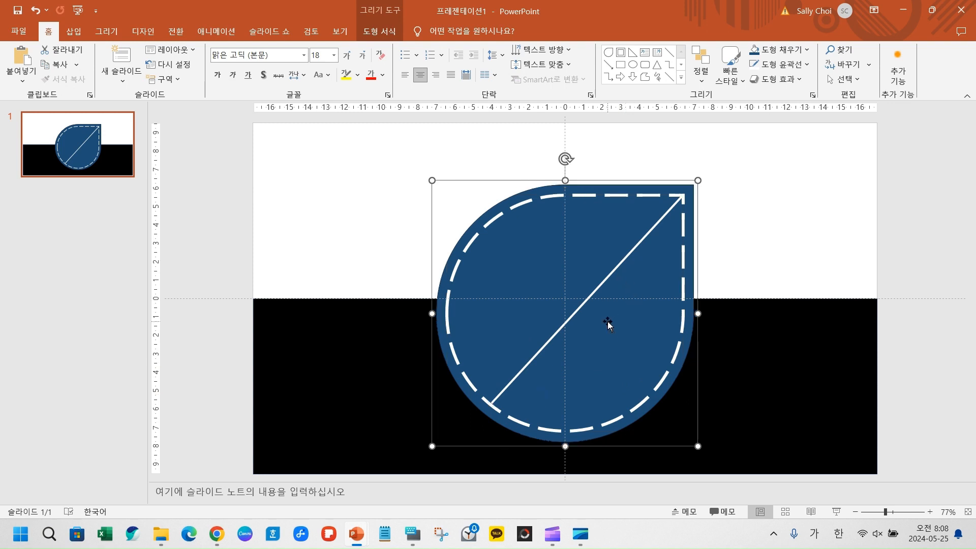
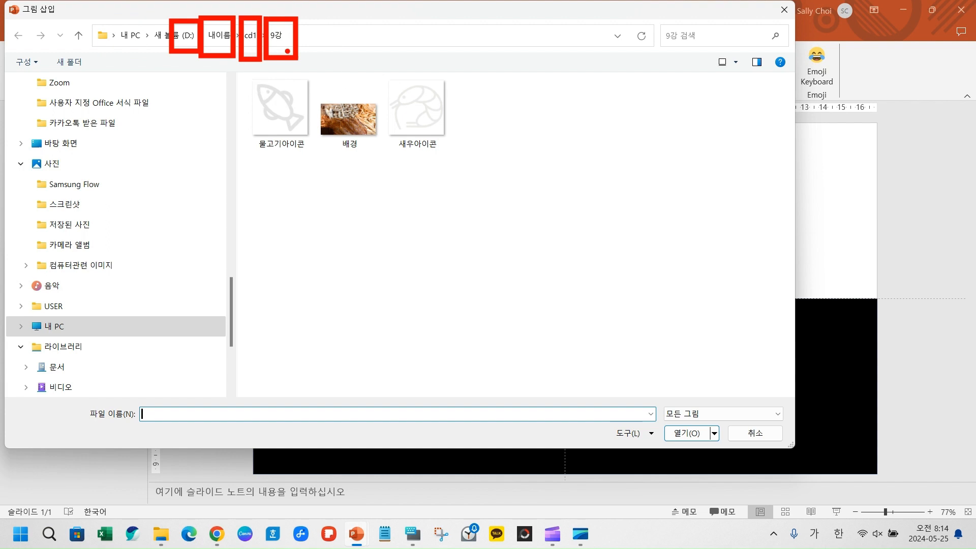
- Browse to the 9강 folder under D: > 내이름 > cd1 as the source for the picture to insert
left_click(147, 324)
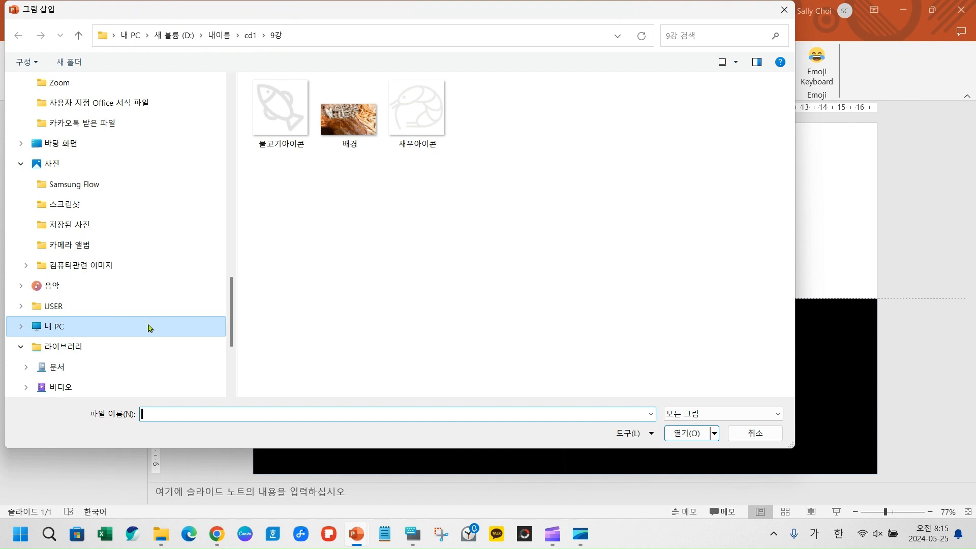
left_click(148, 327)
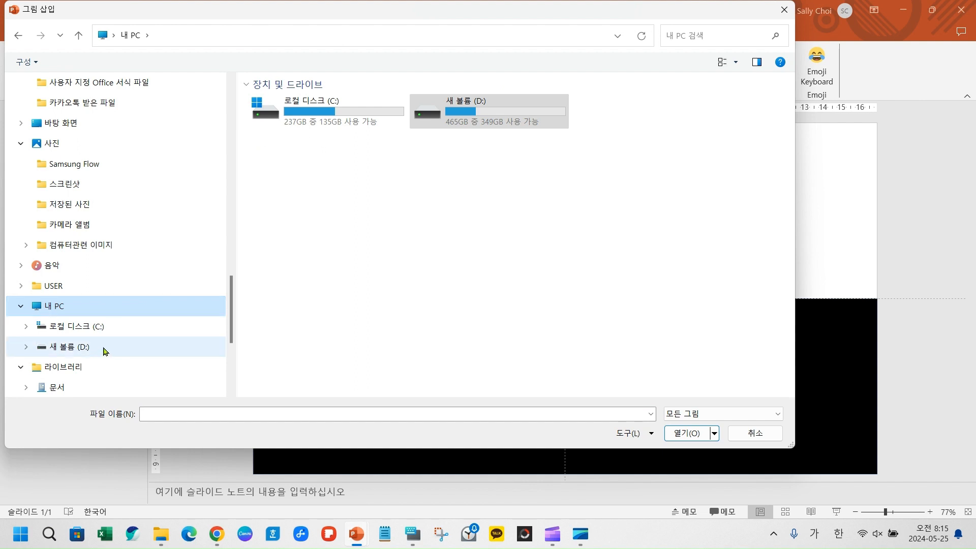
double_click(463, 113)
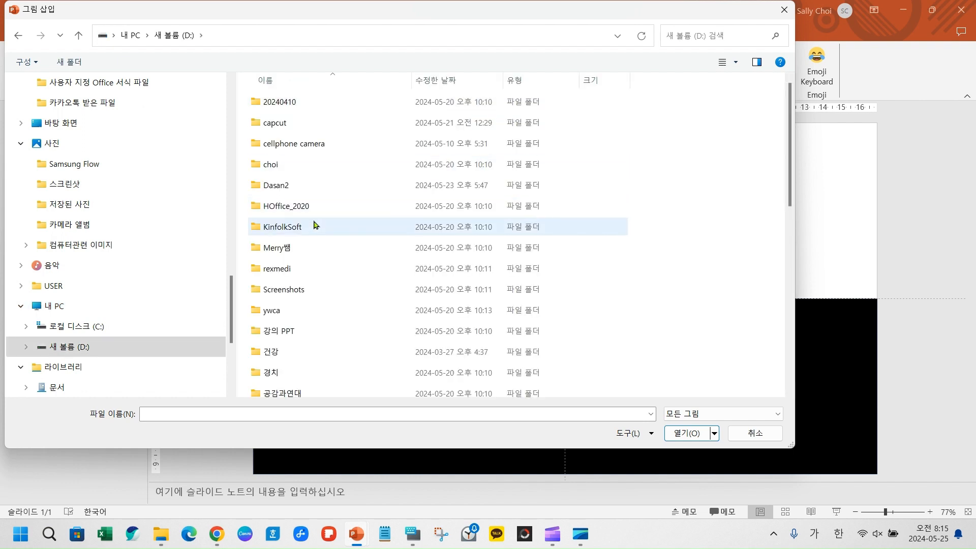
scroll(316, 229, "down", 6)
scroll(321, 234, "down", 2)
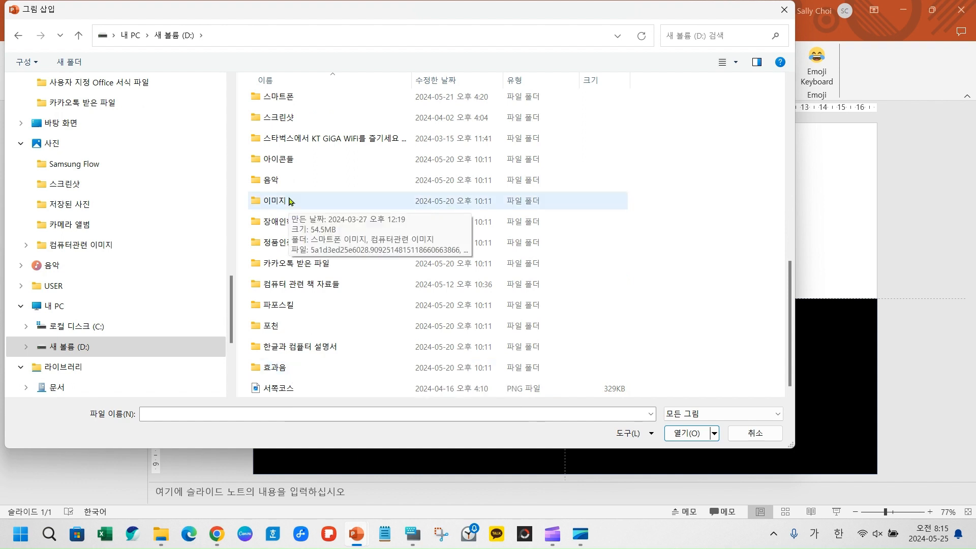
scroll(319, 366, "up", 4)
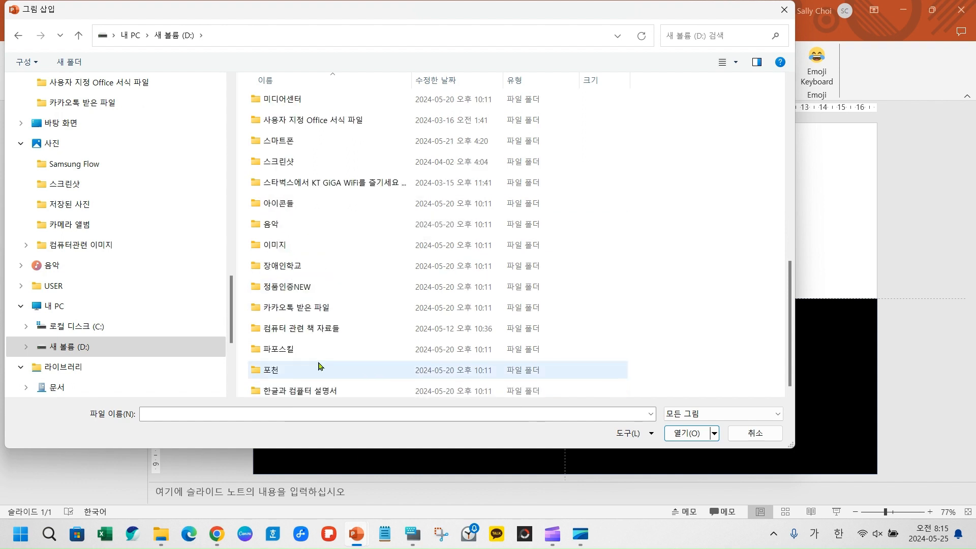
double_click(277, 224)
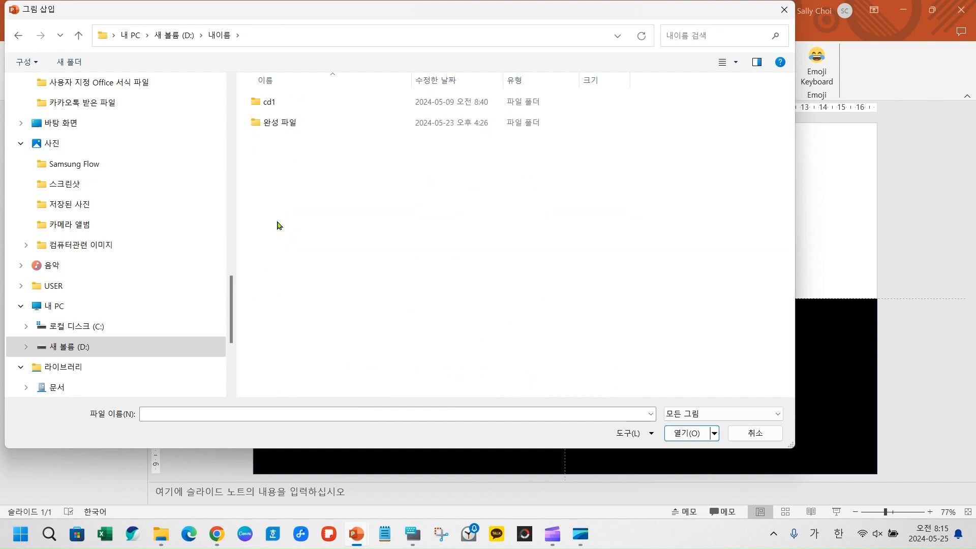
double_click(277, 103)
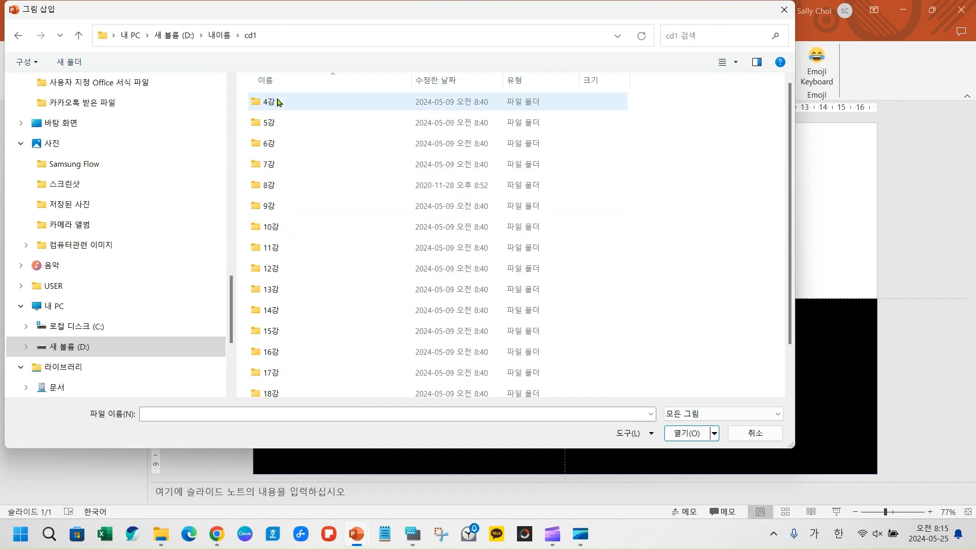
double_click(279, 207)
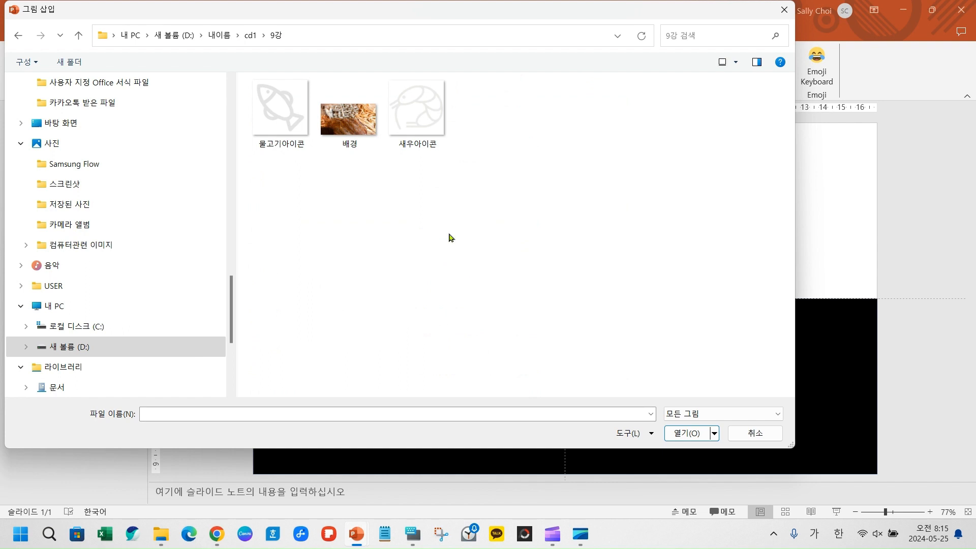
- Insert the 물고기아이콘 picture and place it in the teardrop's lower right, below the 일성 건어물 text
left_click(274, 112)
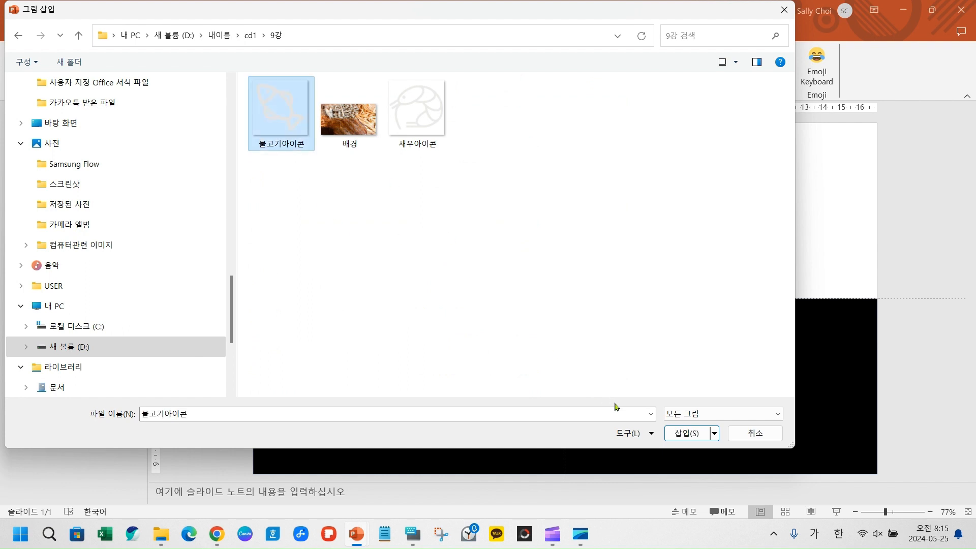
left_click(680, 433)
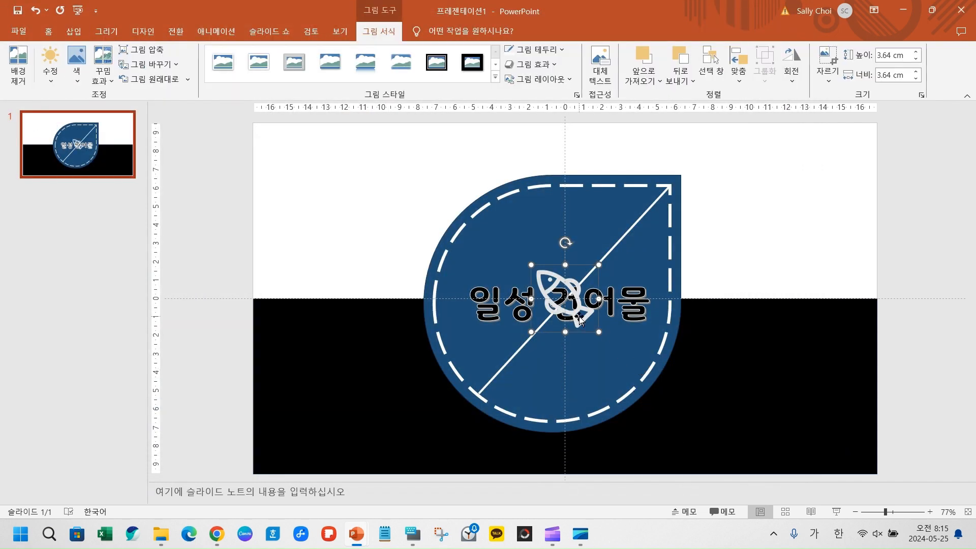
left_click_drag(579, 317, 616, 376)
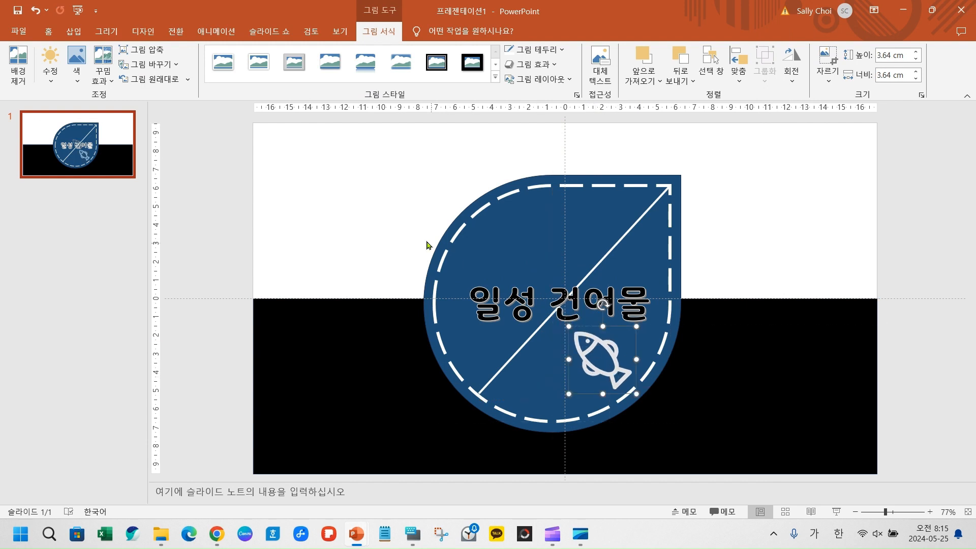
- Insert the 새우아이콘 picture from this device and place it in the teardrop's upper left, above the 일성 건어물 text
left_click(74, 32)
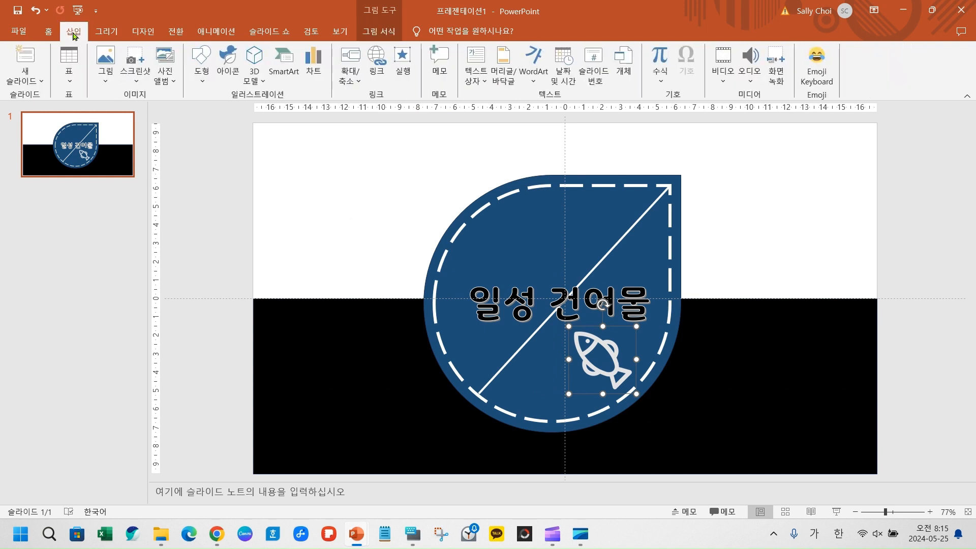
left_click(105, 57)
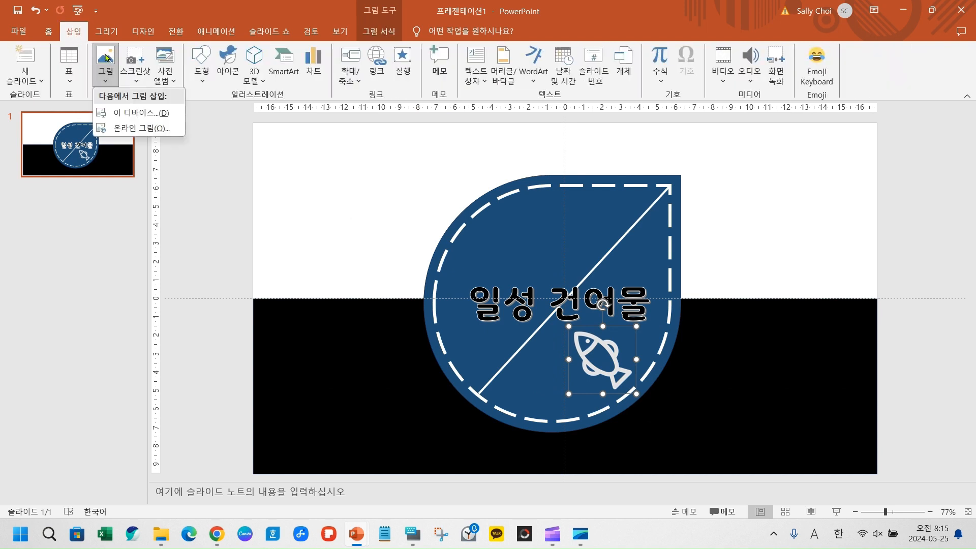
left_click(139, 113)
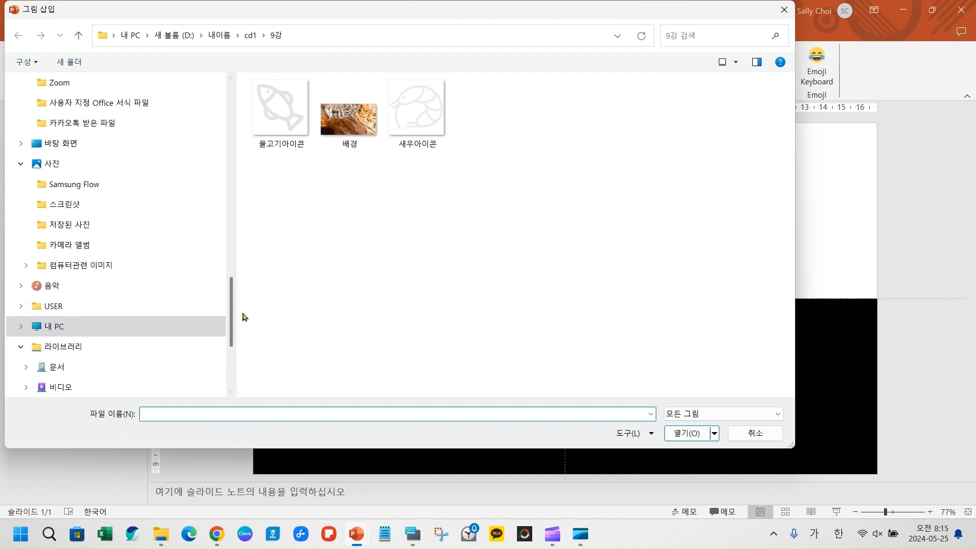
left_click(429, 125)
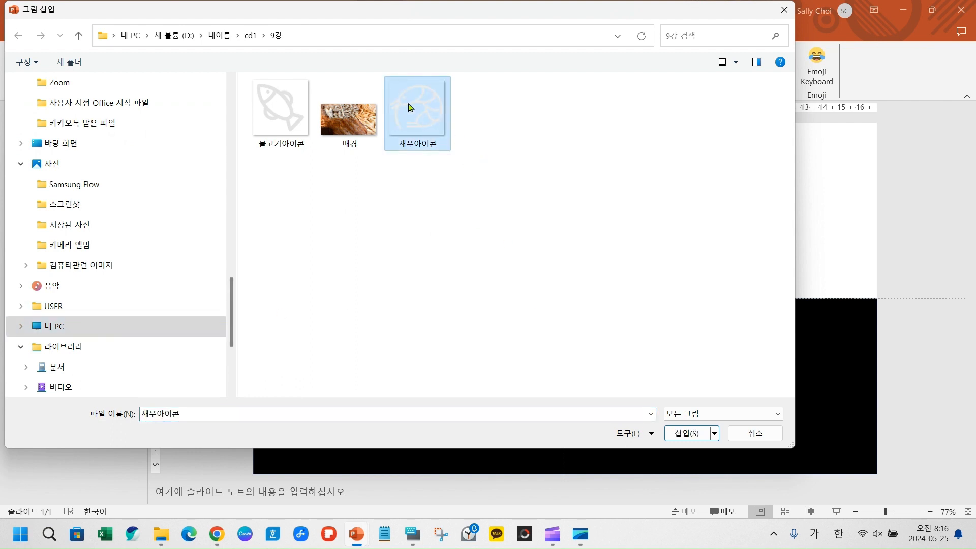
left_click(682, 435)
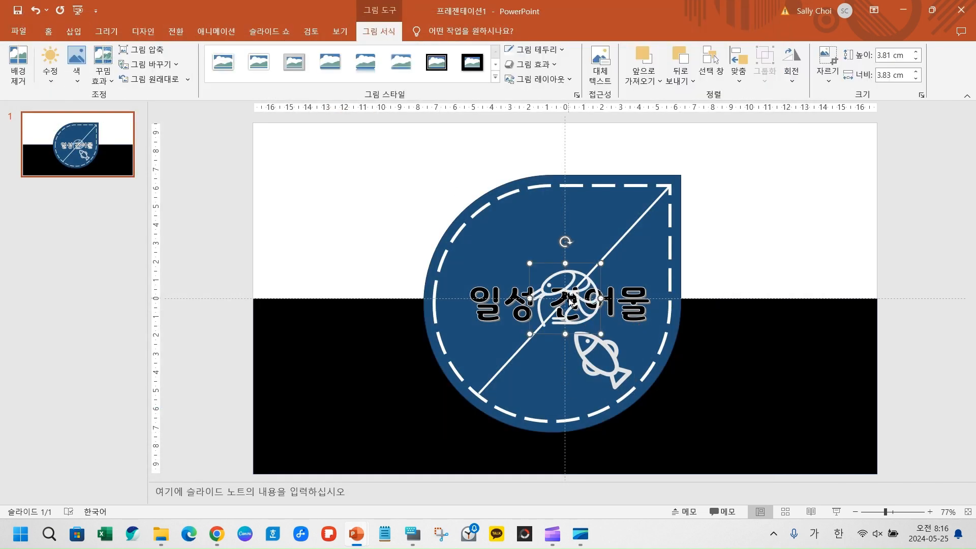
left_click_drag(578, 308, 489, 257)
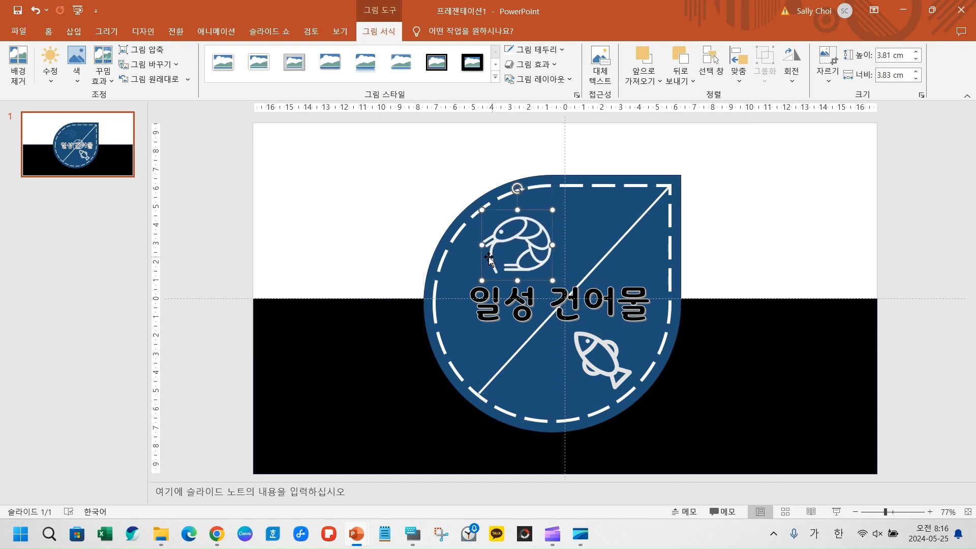
left_click(317, 197)
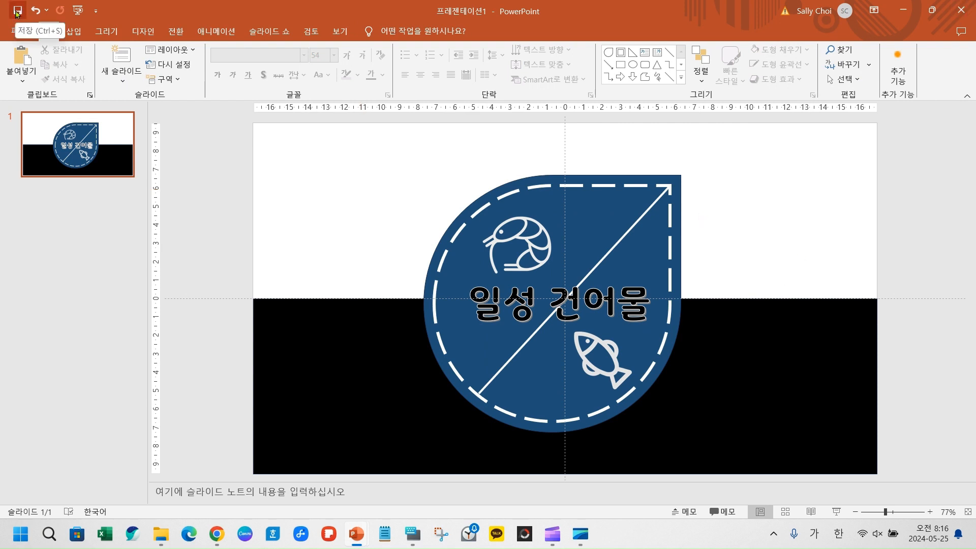
- Start saving the presentation and open the full set of Save As locations
left_click(17, 10)
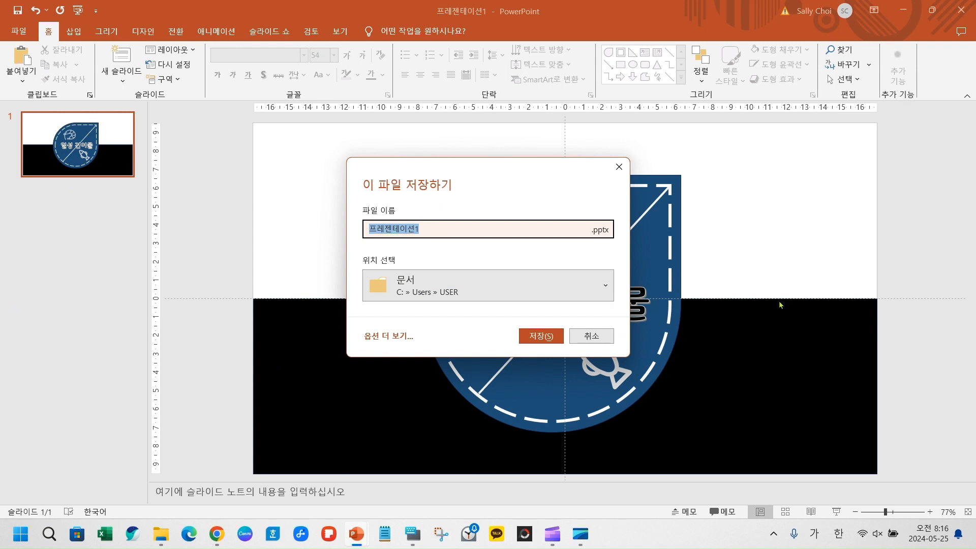
left_click(608, 291)
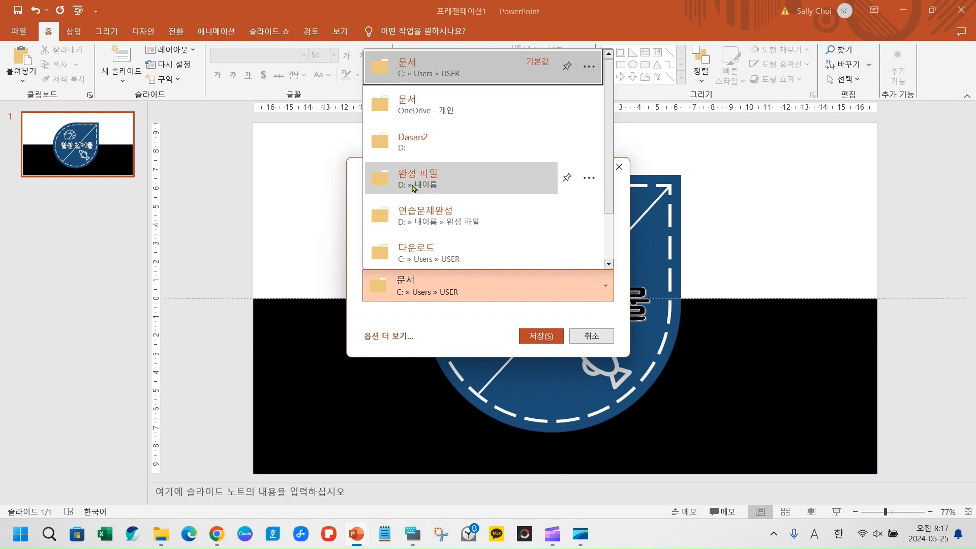
left_click(377, 337)
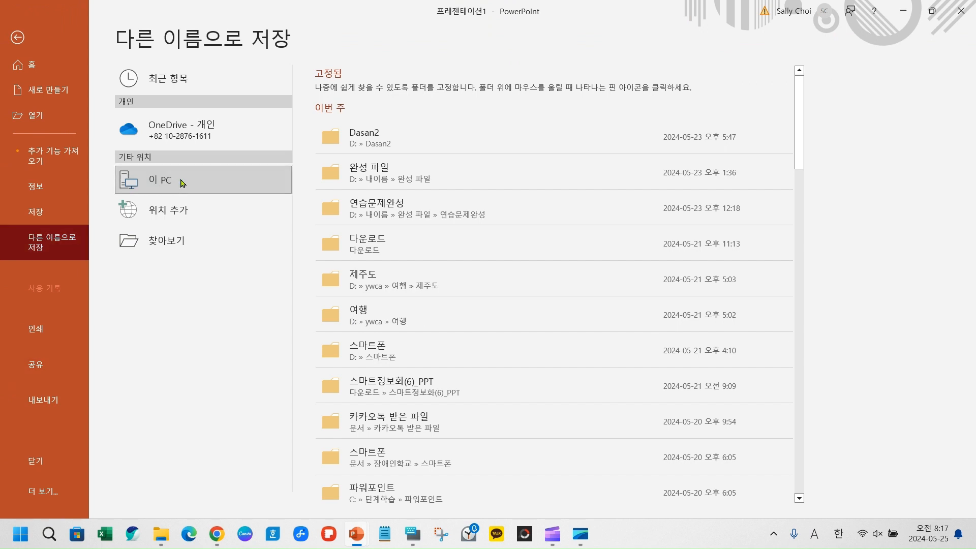
double_click(183, 183)
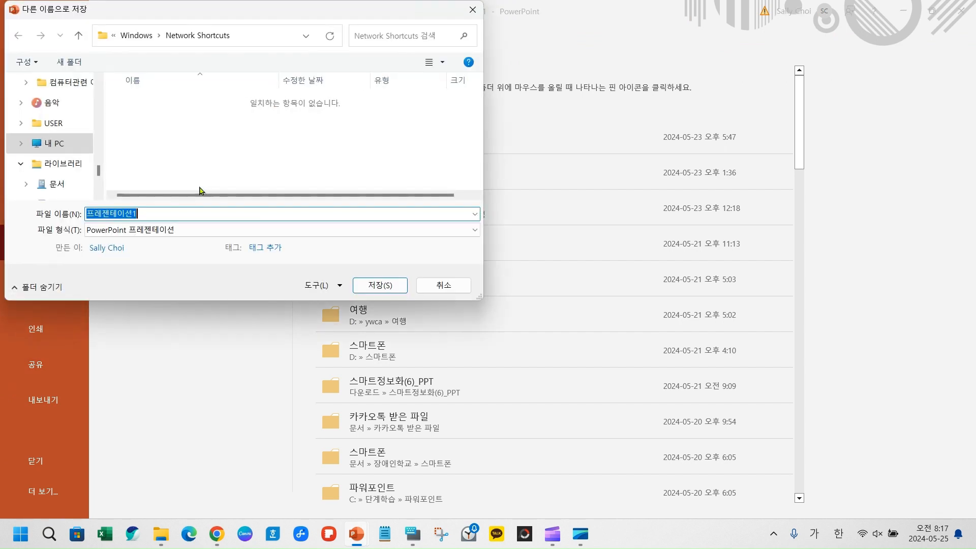
left_click(473, 10)
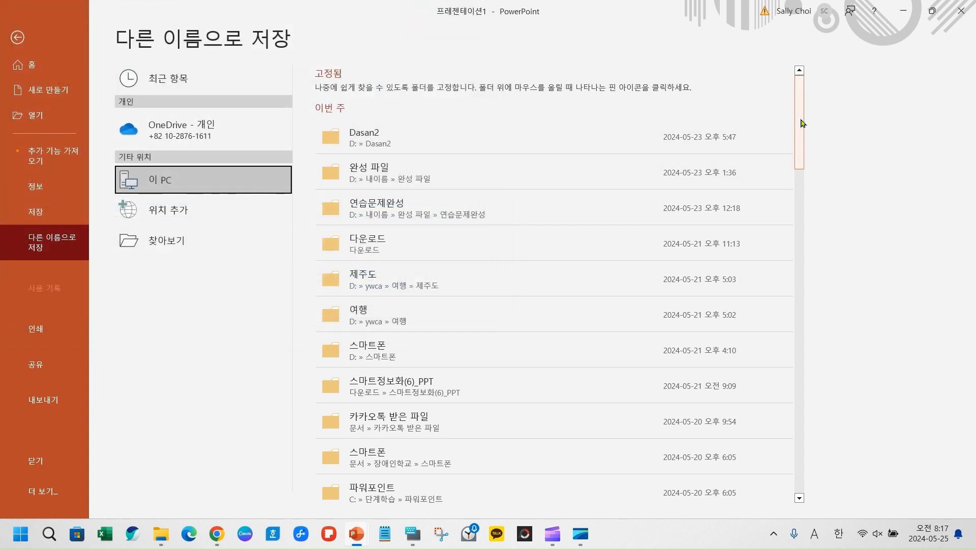
left_click_drag(801, 123, 783, 197)
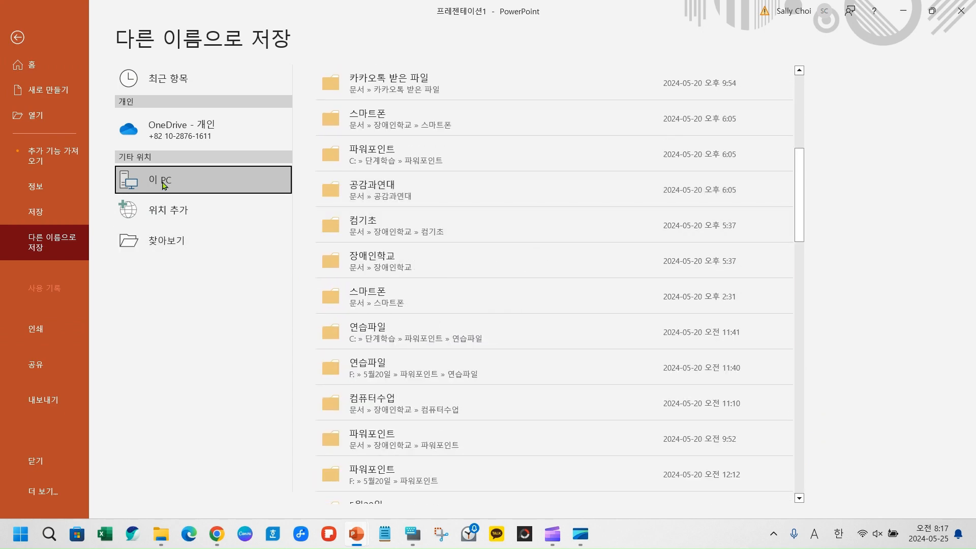
- Browse to the 내이름 folder on drive D: as the presentation's save location
left_click(140, 243)
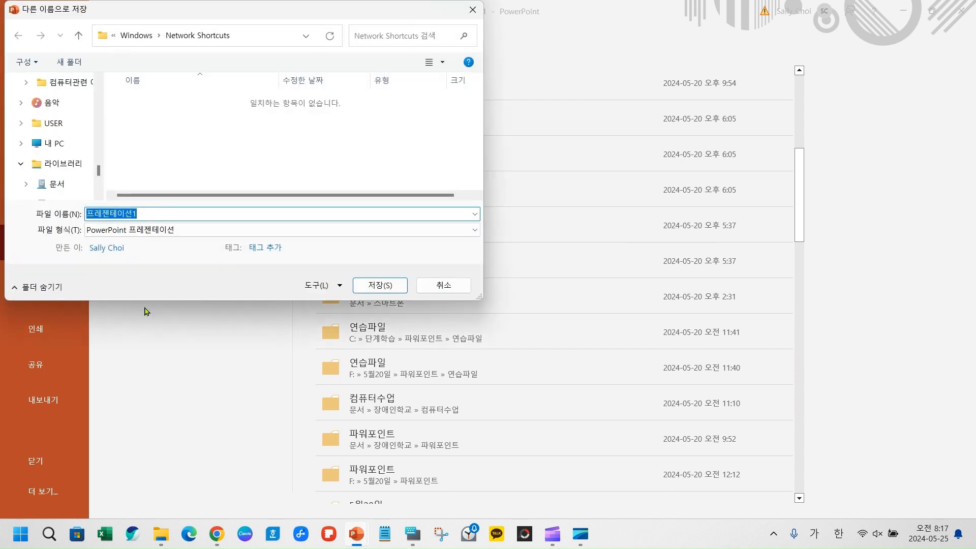
left_click(40, 145)
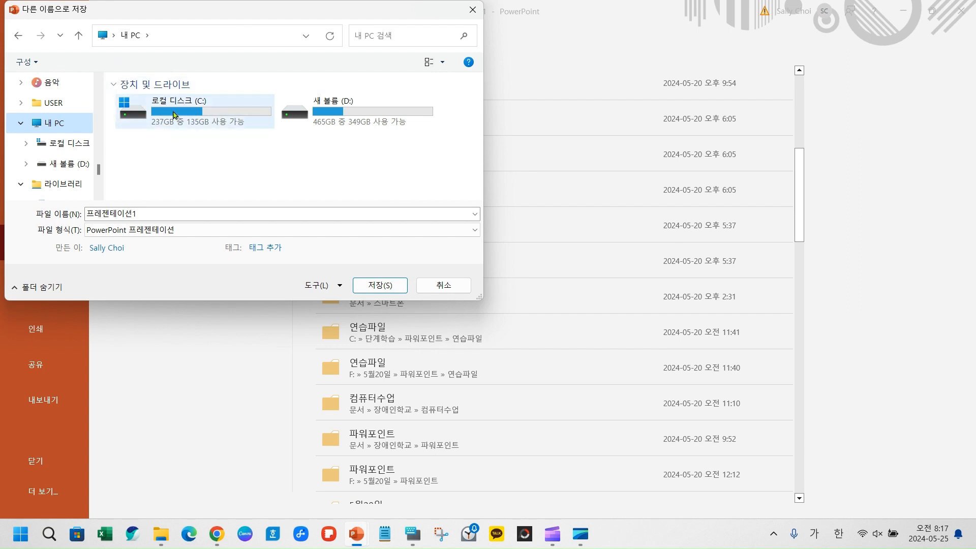
left_click(353, 118)
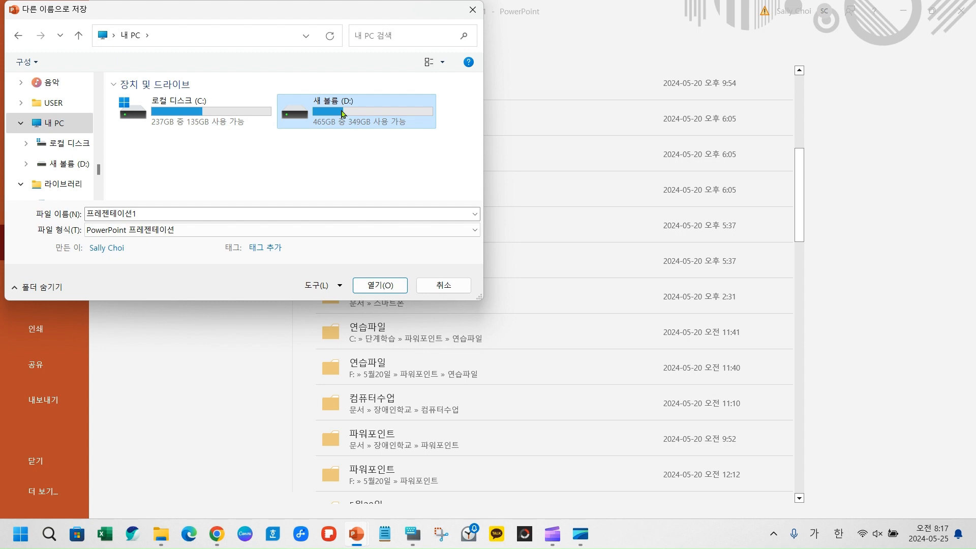
double_click(342, 114)
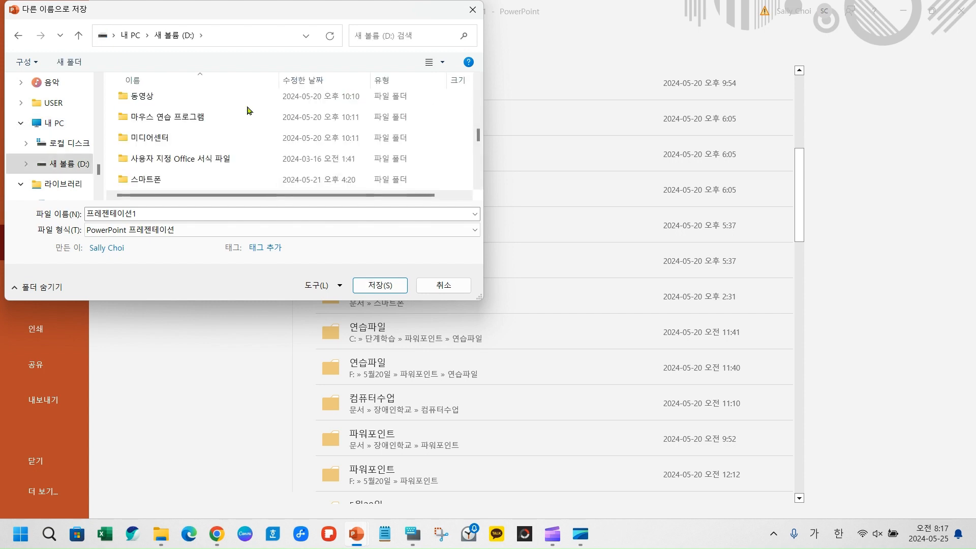
scroll(247, 112, "down", 4)
scroll(233, 138, "up", 3)
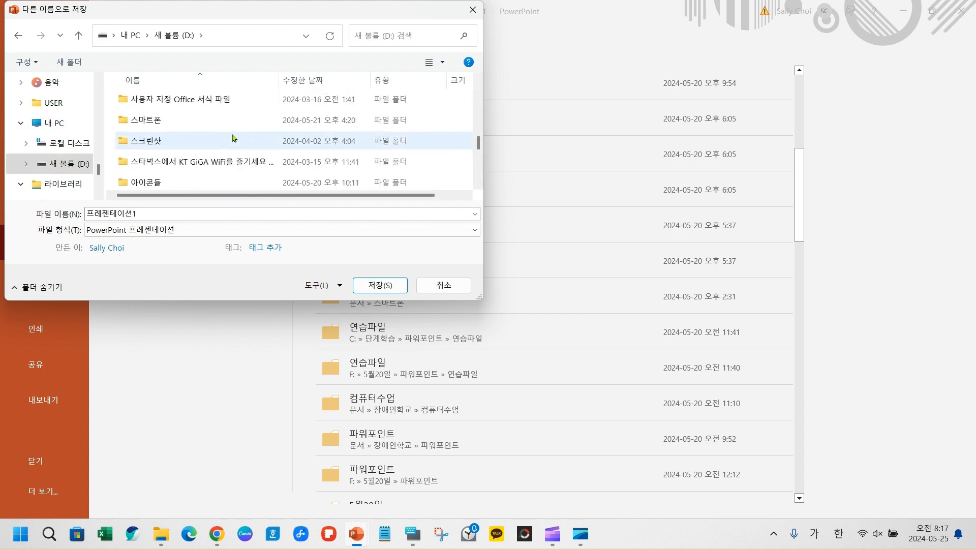
scroll(234, 139, "down", 1)
scroll(234, 137, "down", 1)
scroll(234, 138, "up", 4)
scroll(233, 136, "up", 4)
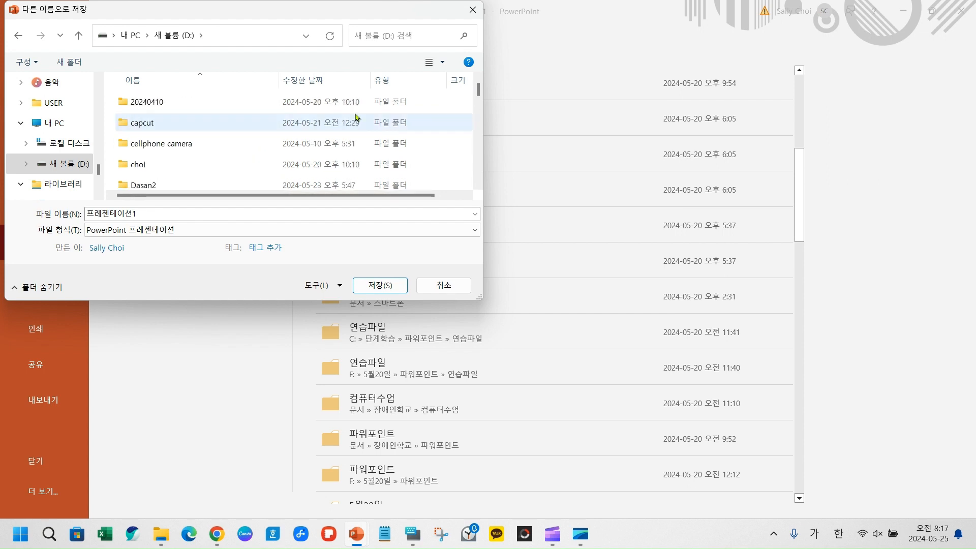
left_click(479, 185)
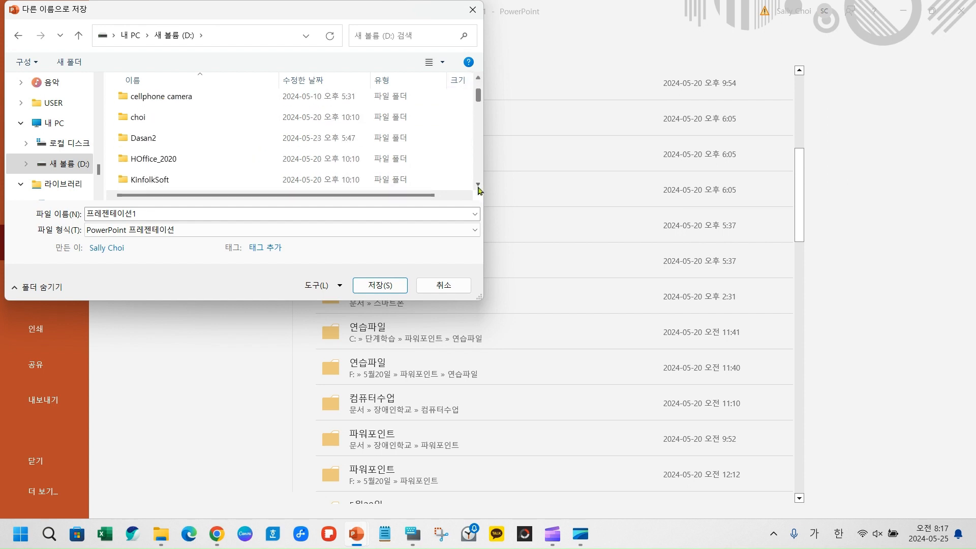
scroll(479, 189, "down", 3)
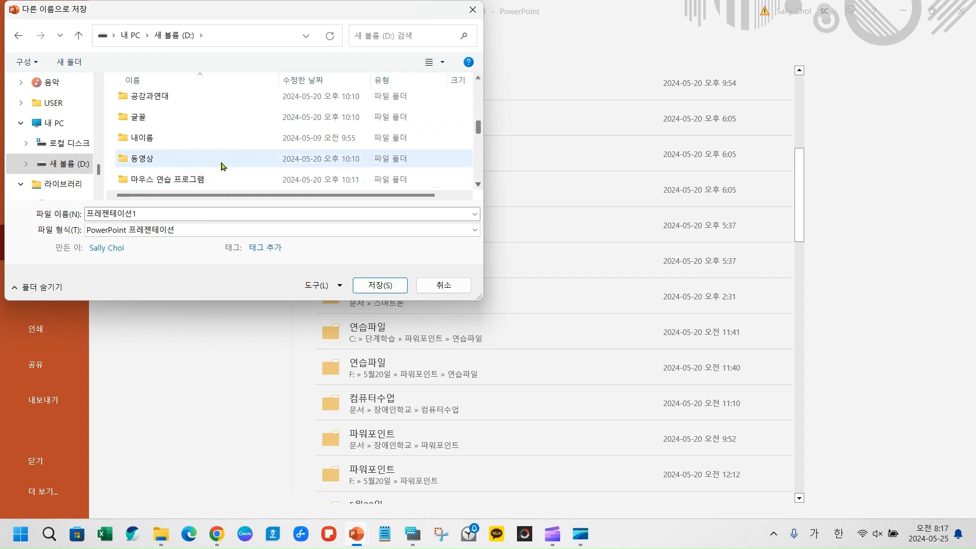
double_click(129, 140)
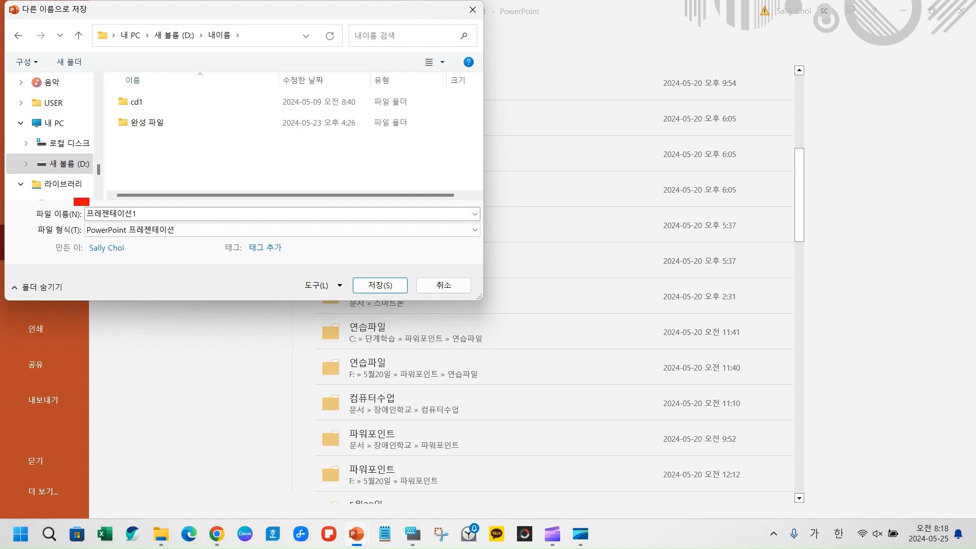
- Name the presentation "9강 혼자서도 만들 수 있어요" and save it in the 내이름 folder
double_click(166, 213)
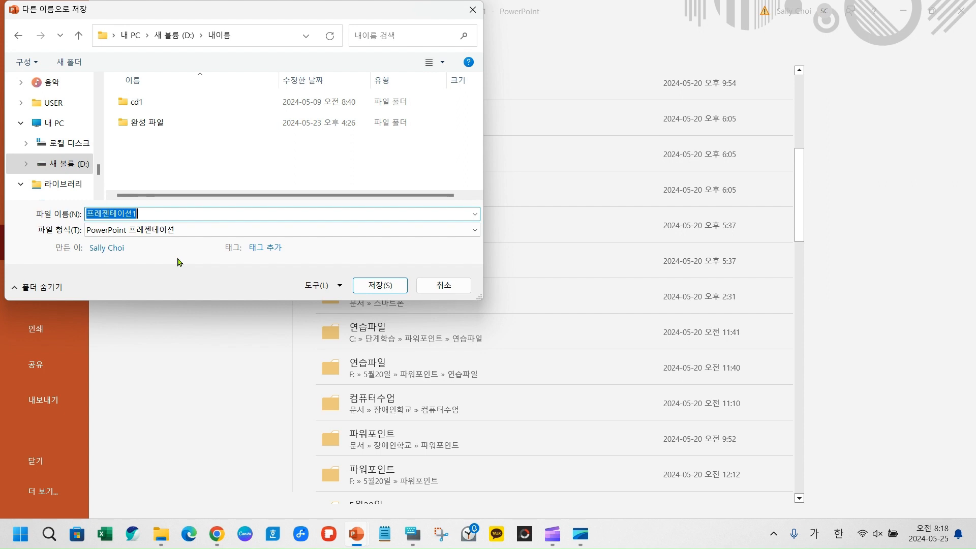
type("9강")
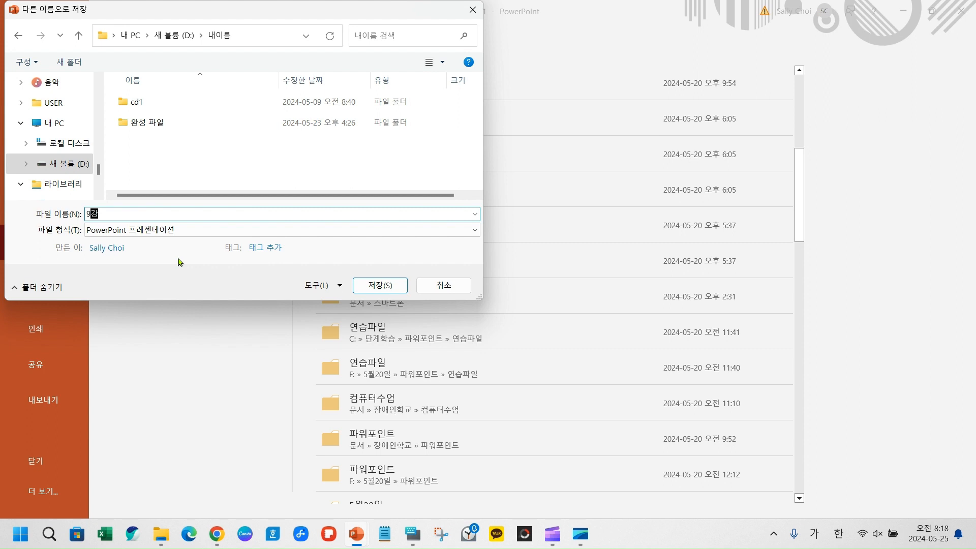
type(" ㅎㅎㄴㄴ")
key("BackSpace")
key("BackSpace")
key("BackSpace")
key("BackSpace")
type("숙제")
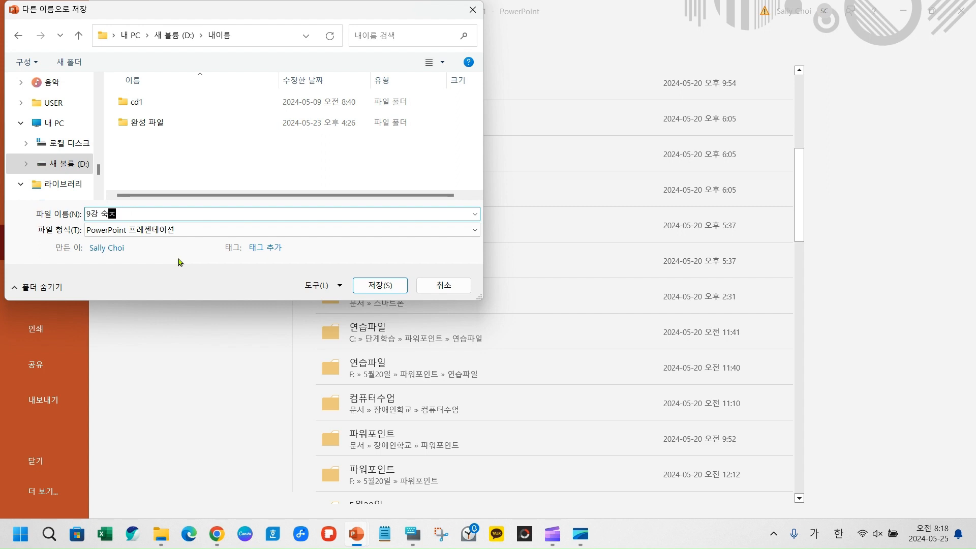
key("BackSpace")
key("BackSpace")
key("BackSpace")
type("ㅎㅗㄴ자섣ㅗ ㅁㅏㄴㄷㅡㄹ ㅅㅜ ㅇㅣㅆㅇㅓㅇㅛ")
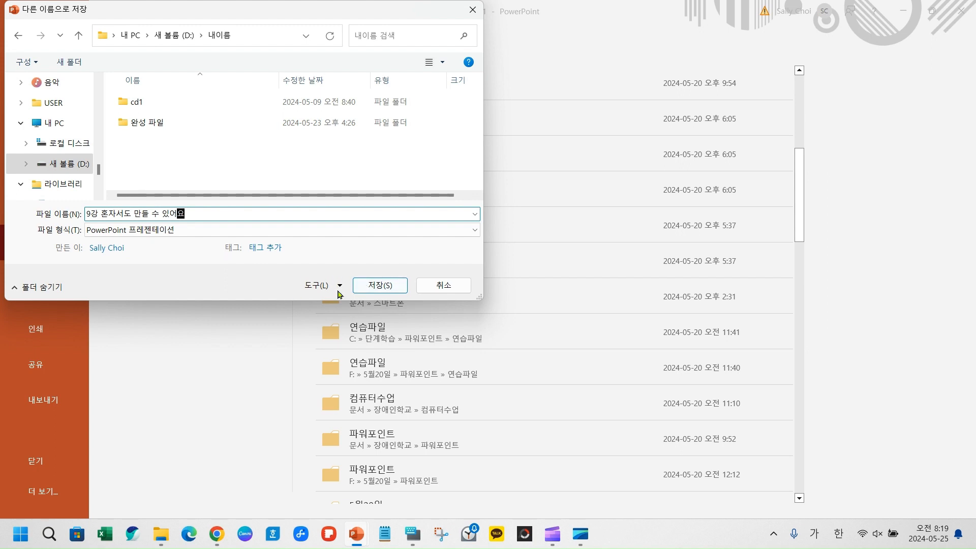
left_click(377, 285)
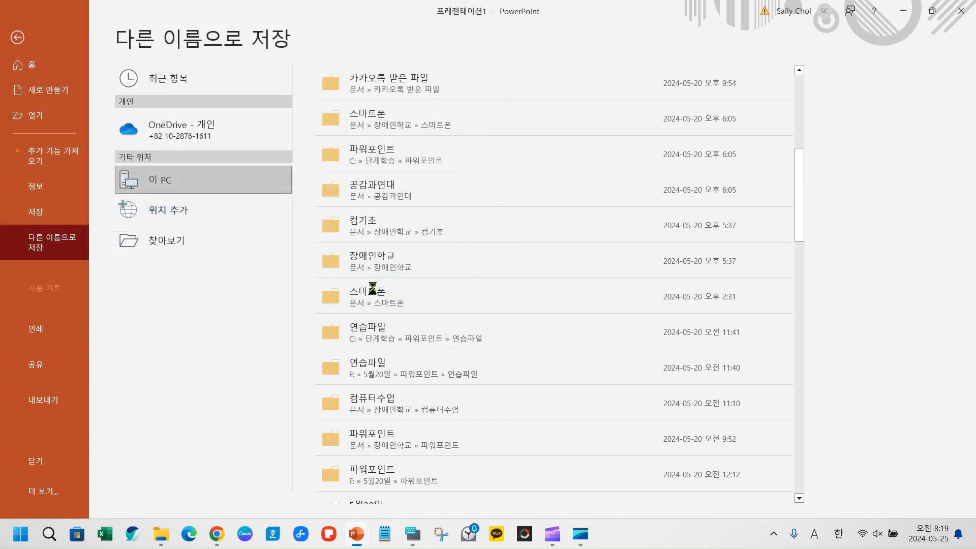